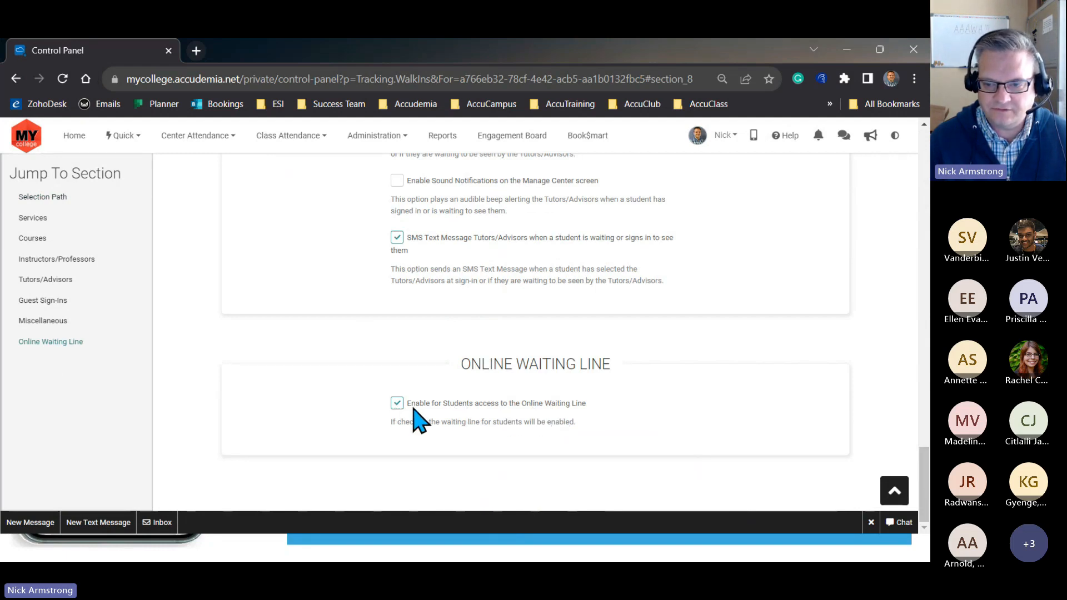
- Save the walk-in settings of the Skills & Tutoring Center
{"action": "left_click", "coordinate": [893, 490]}
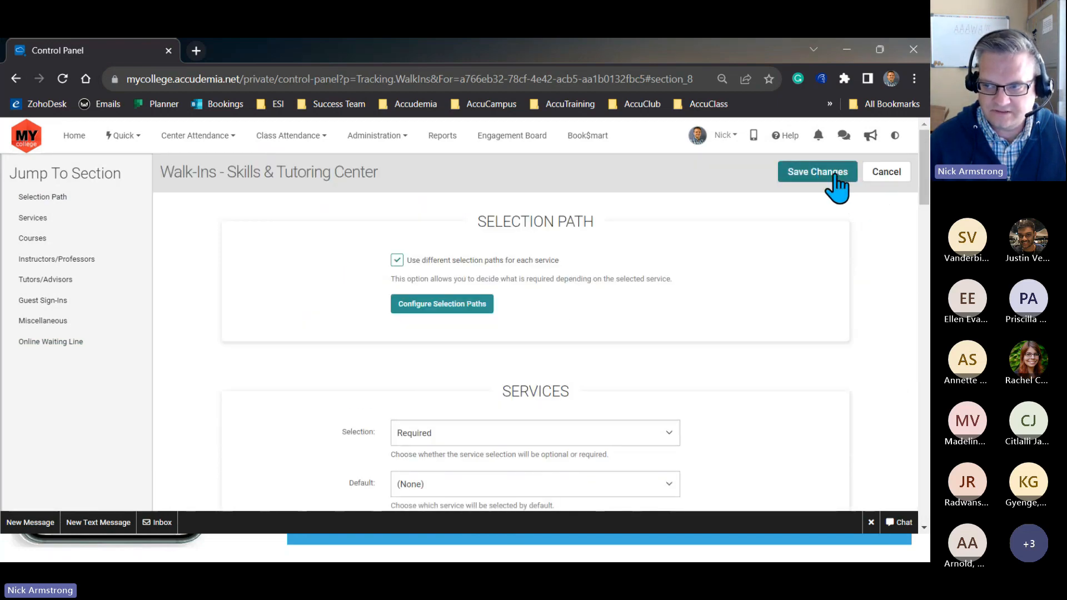
{"action": "left_click", "coordinate": [832, 176]}
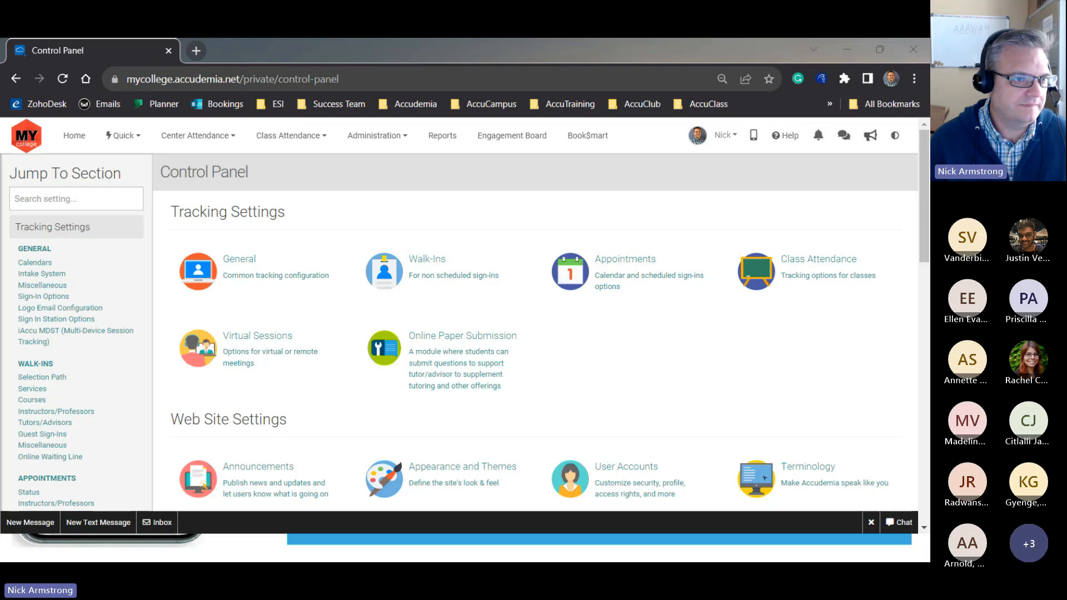
- Switch to Microsoft Edge, log in with the prefilled student account and open the list of centers with an online waiting line
{"action": "left_click_drag", "start_coordinate": [1, 50], "coordinate": [299, 38]}
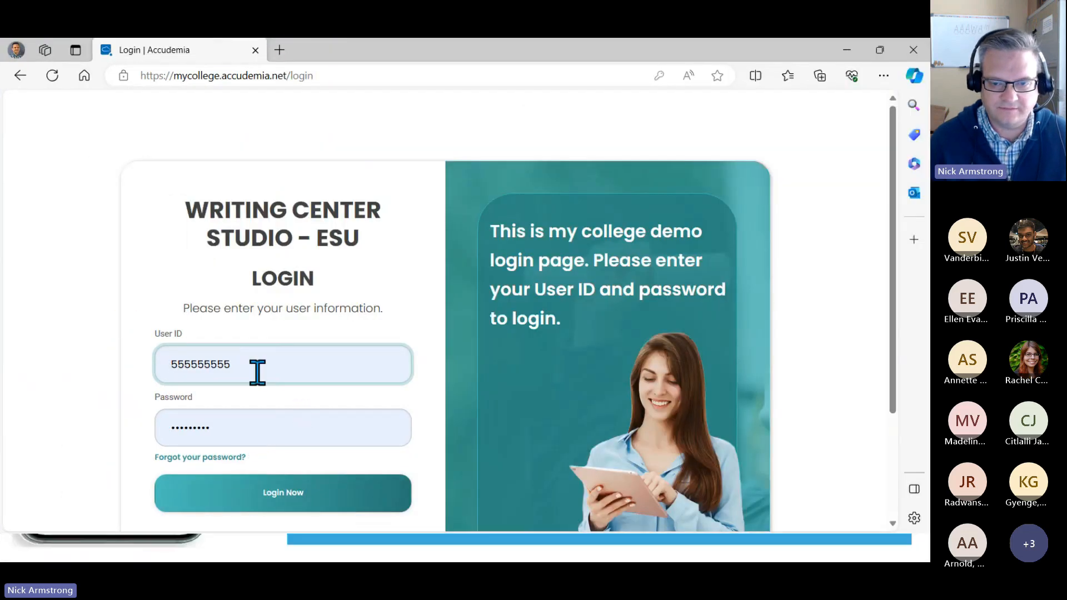
{"action": "left_click", "coordinate": [271, 501]}
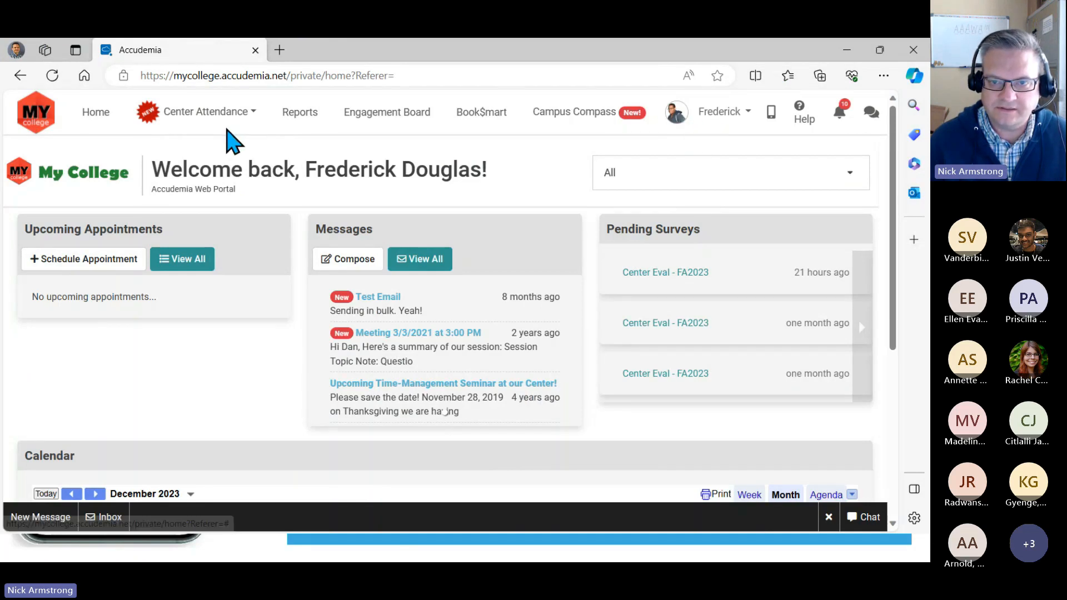
{"action": "left_click", "coordinate": [225, 118]}
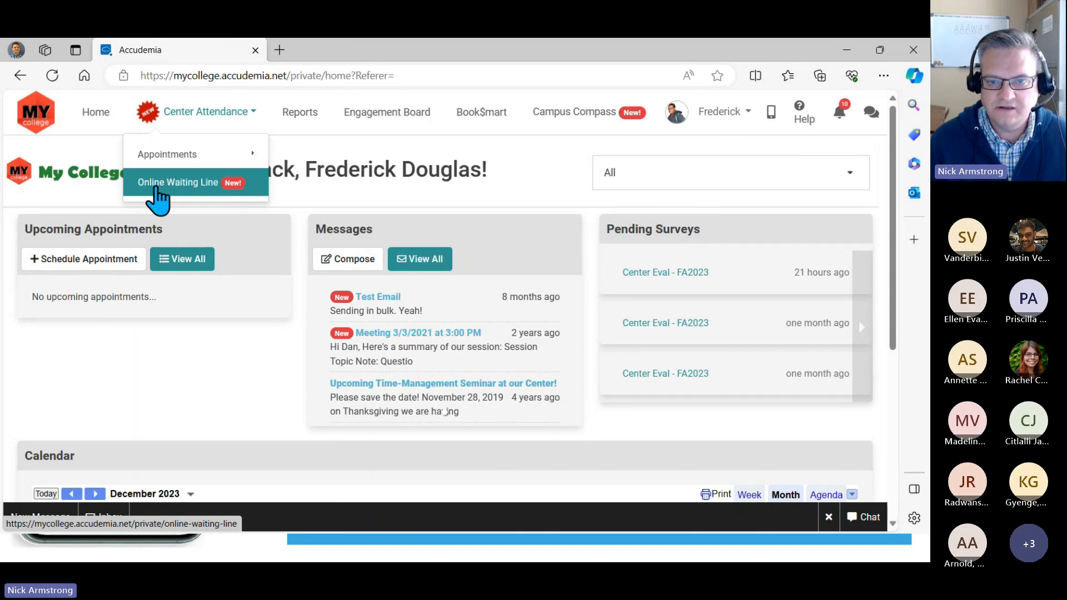
{"action": "left_click", "coordinate": [198, 188]}
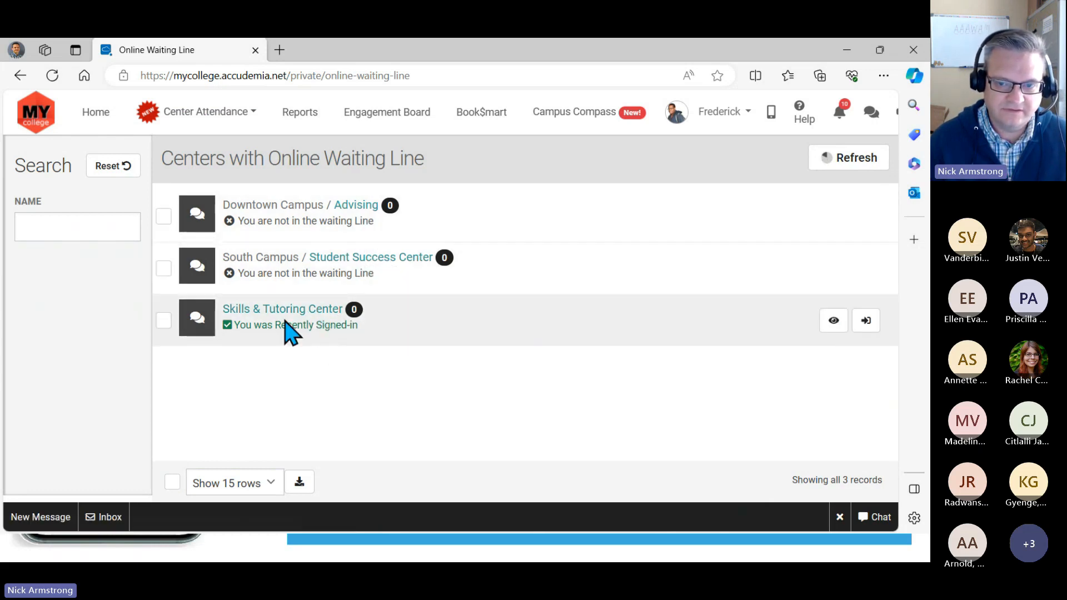
- Open the Downtown Campus Advising center's waiting line and check its next-in-line section
{"action": "left_click", "coordinate": [354, 209]}
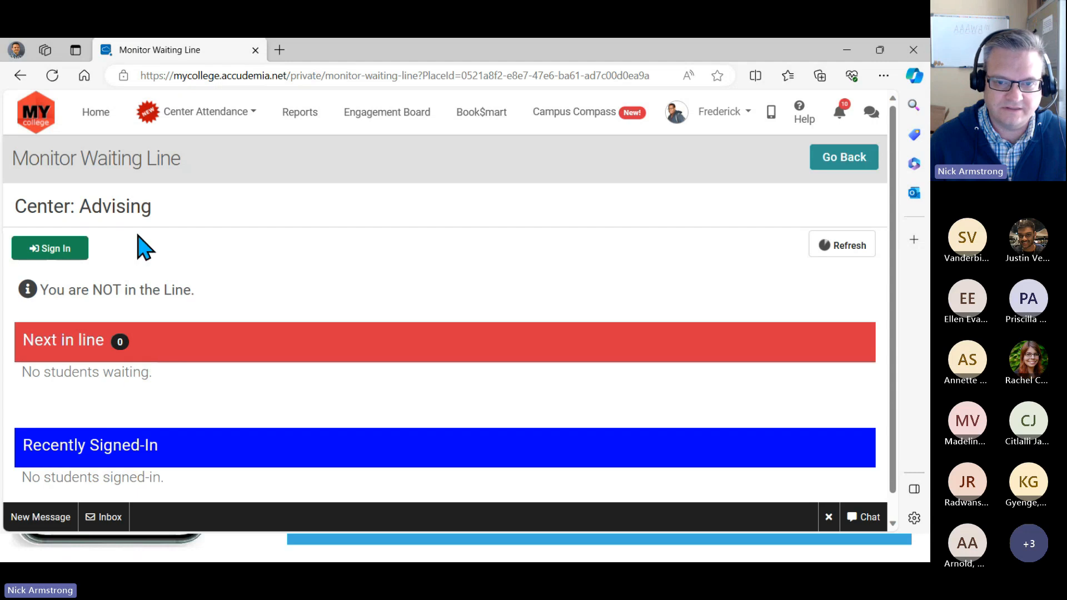
{"action": "double_click", "coordinate": [127, 348]}
{"action": "left_click", "coordinate": [144, 377]}
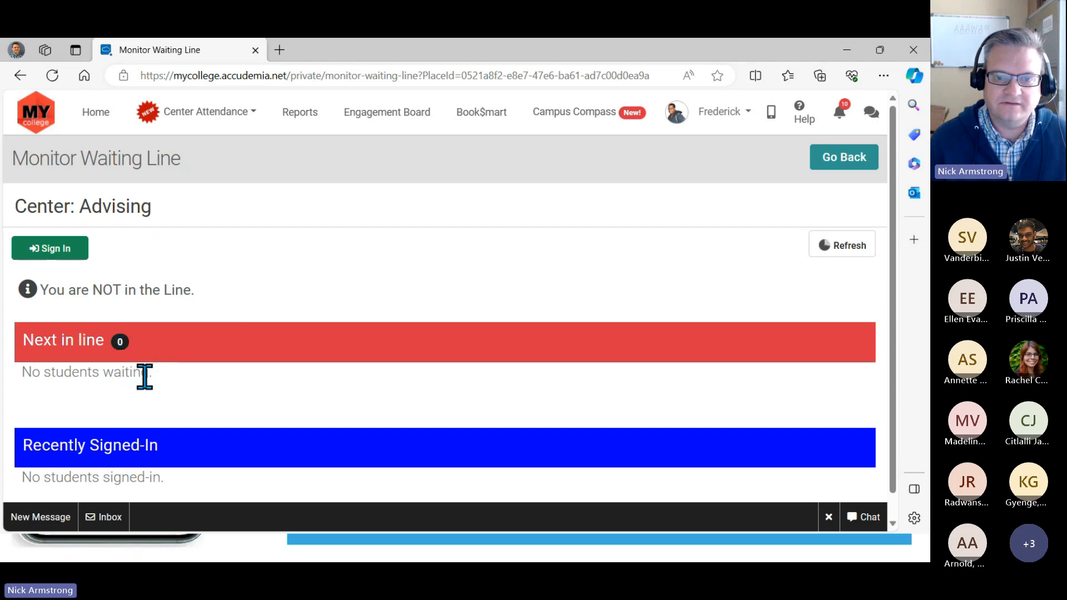
- Join the Advising waiting line for the Academic Coaching service, then close the Online Sign-In Station
{"action": "left_click", "coordinate": [68, 257]}
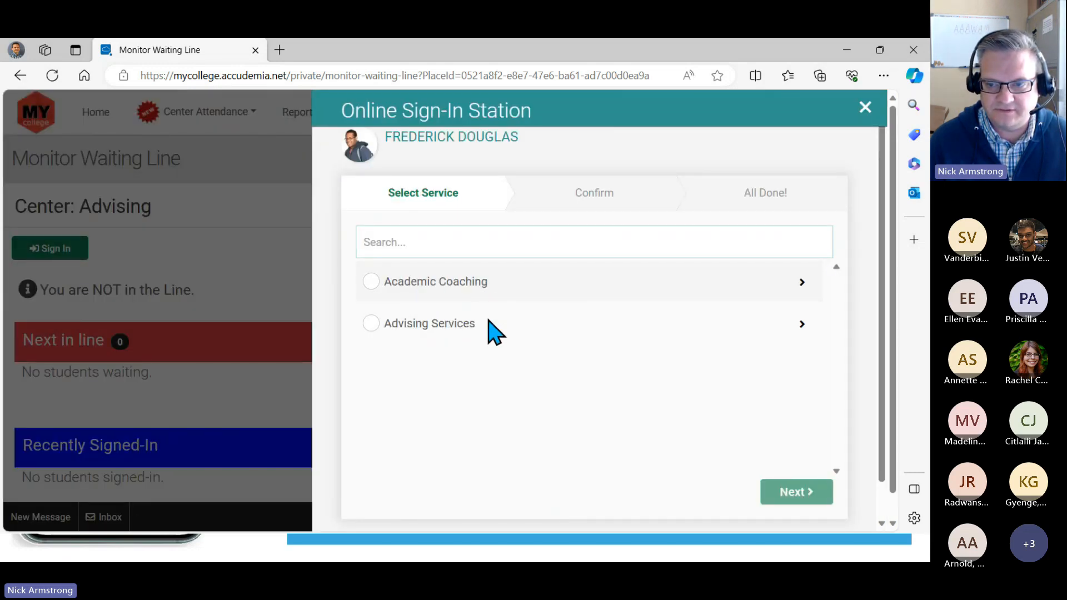
{"action": "left_click", "coordinate": [477, 290]}
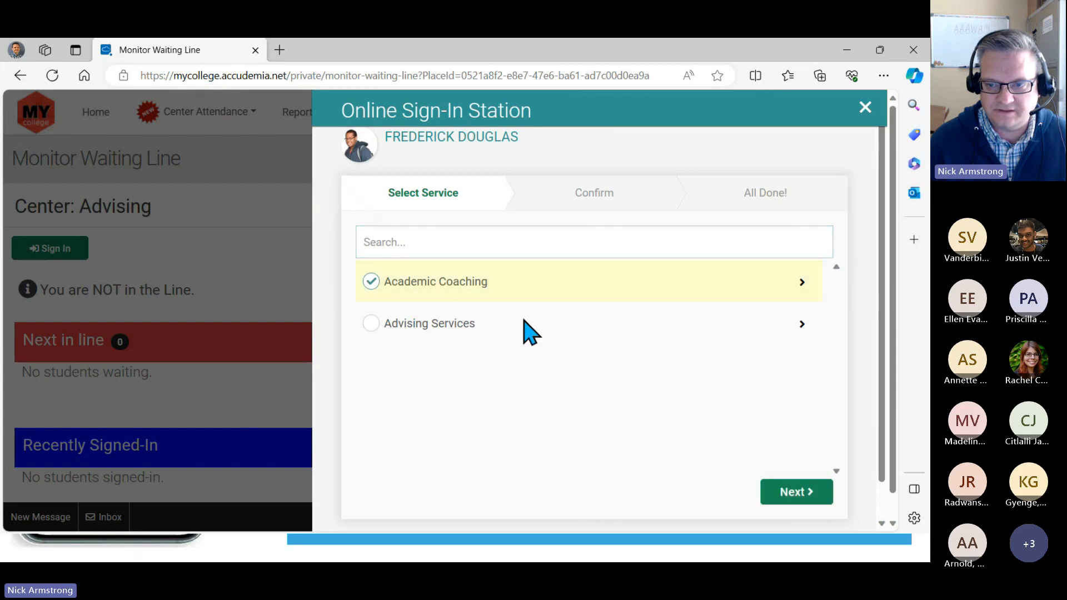
{"action": "left_click", "coordinate": [808, 501]}
{"action": "left_click", "coordinate": [672, 364]}
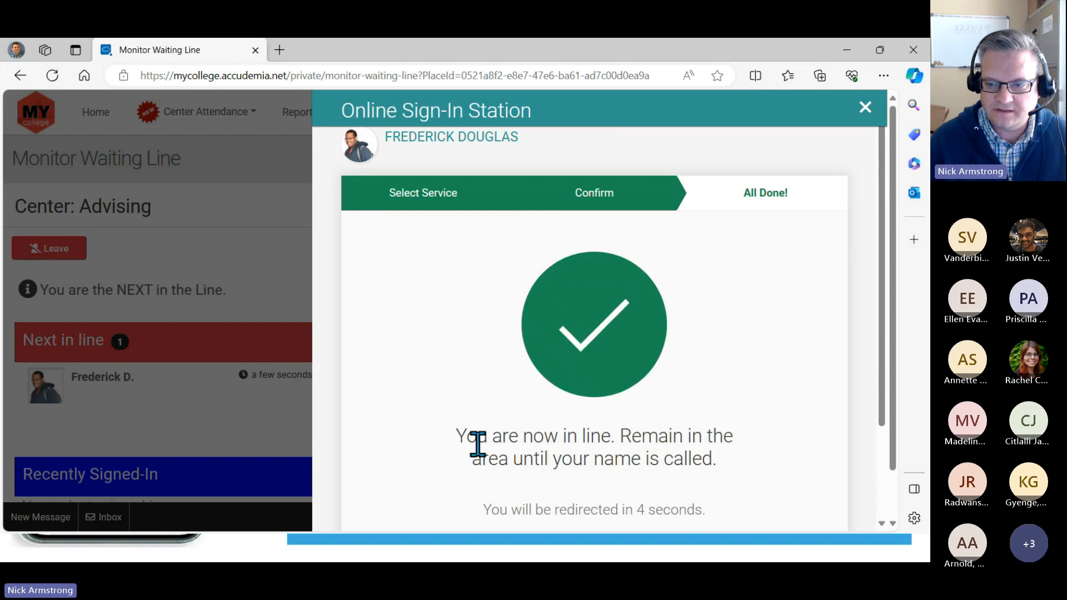
{"action": "left_click_drag", "start_coordinate": [467, 435], "coordinate": [713, 454]}
{"action": "left_click", "coordinate": [778, 326]}
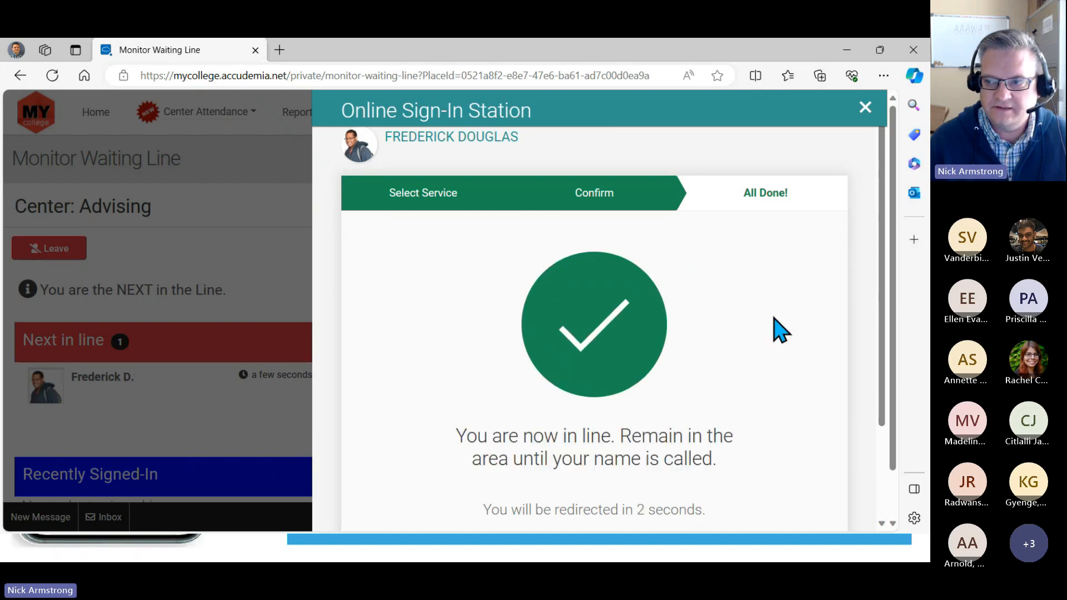
{"action": "left_click", "coordinate": [863, 111]}
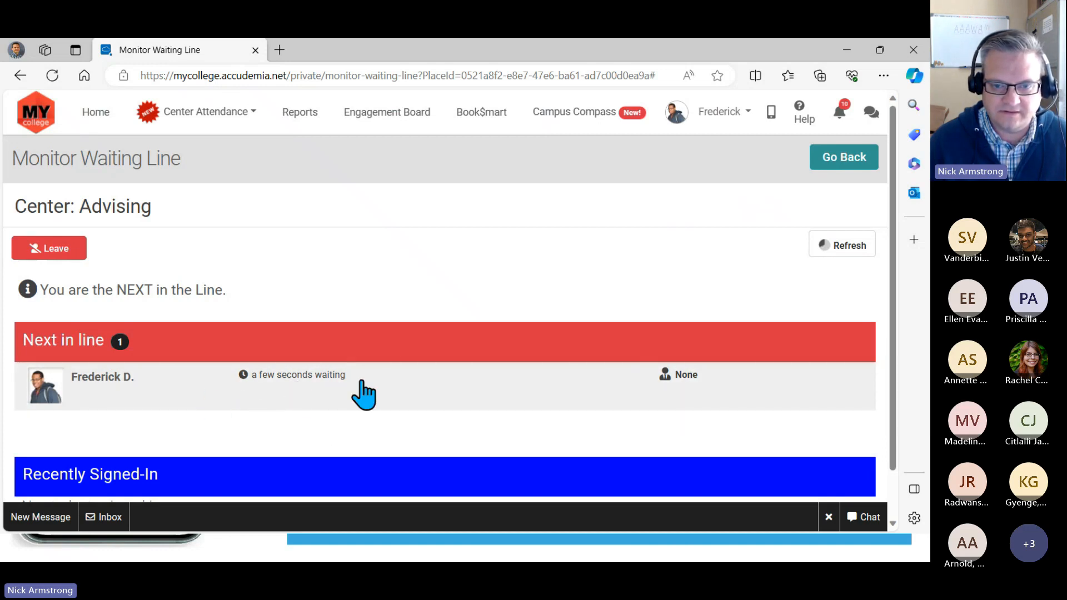
- Examine the Next in line and Recently Signed-In sections of the Advising waiting line, including the student's waiting time
{"action": "scroll", "coordinate": [253, 406], "scroll_direction": "down", "scroll_amount": 1}
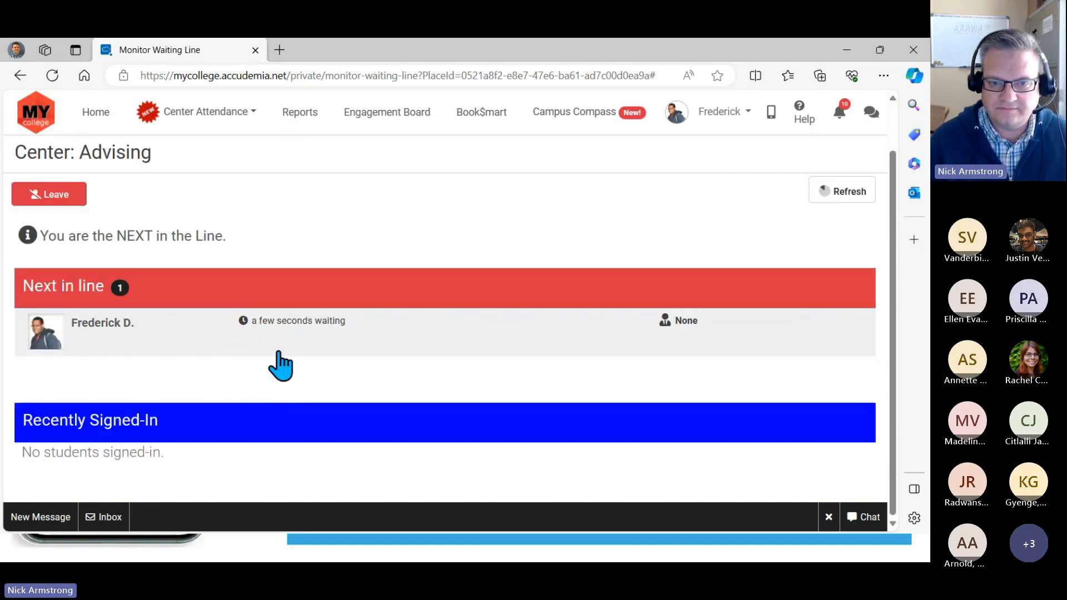
{"action": "scroll", "coordinate": [280, 368], "scroll_direction": "up", "scroll_amount": 1}
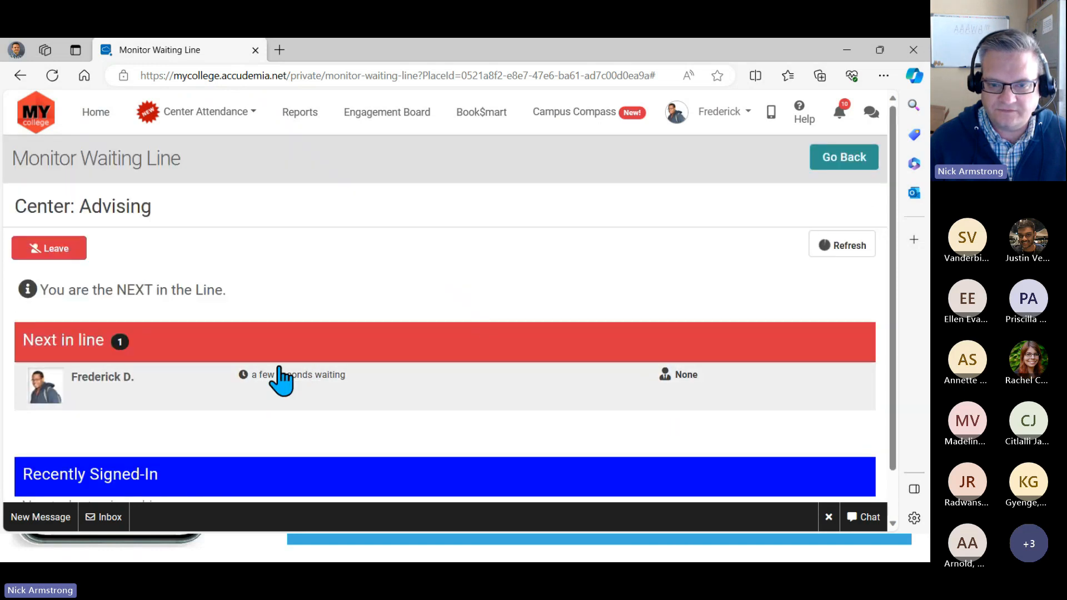
{"action": "scroll", "coordinate": [389, 338], "scroll_direction": "down", "scroll_amount": 1}
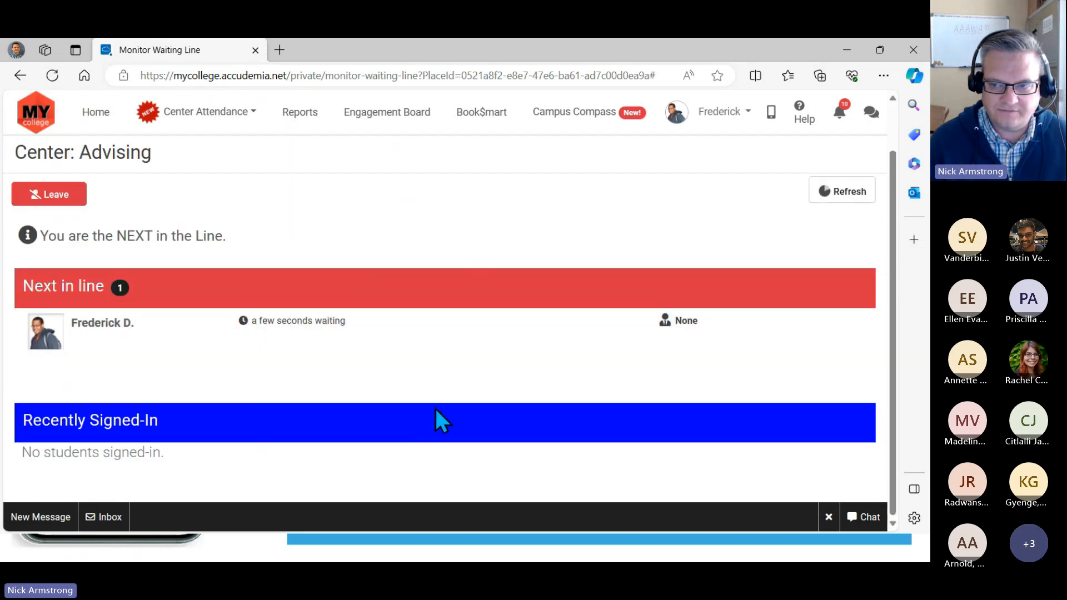
{"action": "scroll", "coordinate": [453, 411], "scroll_direction": "up", "scroll_amount": 1}
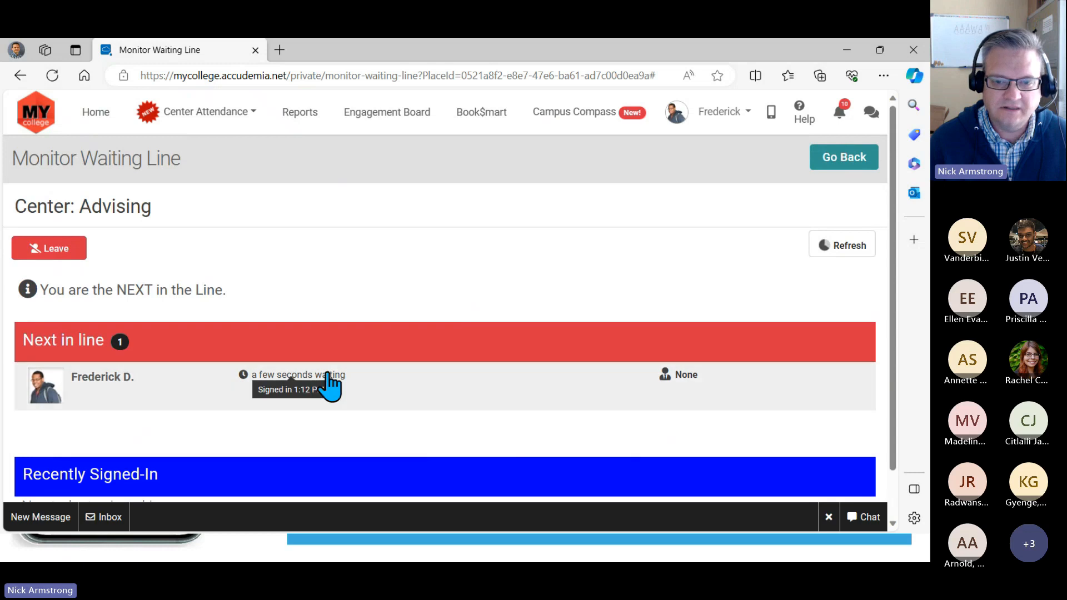
{"action": "scroll", "coordinate": [267, 305], "scroll_direction": "down", "scroll_amount": 1}
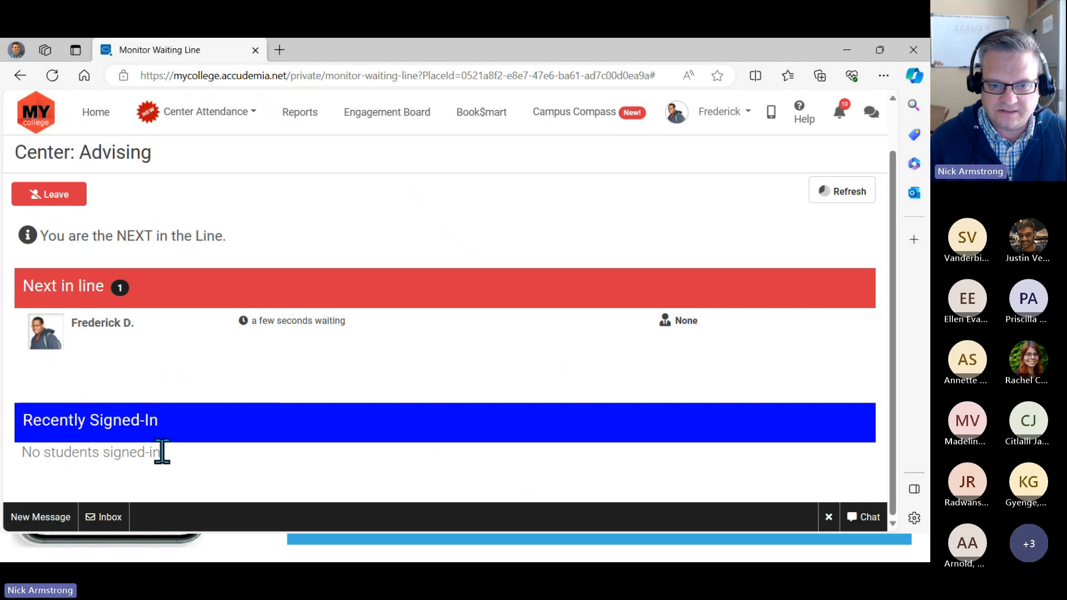
{"action": "left_click_drag", "start_coordinate": [162, 422], "coordinate": [58, 420]}
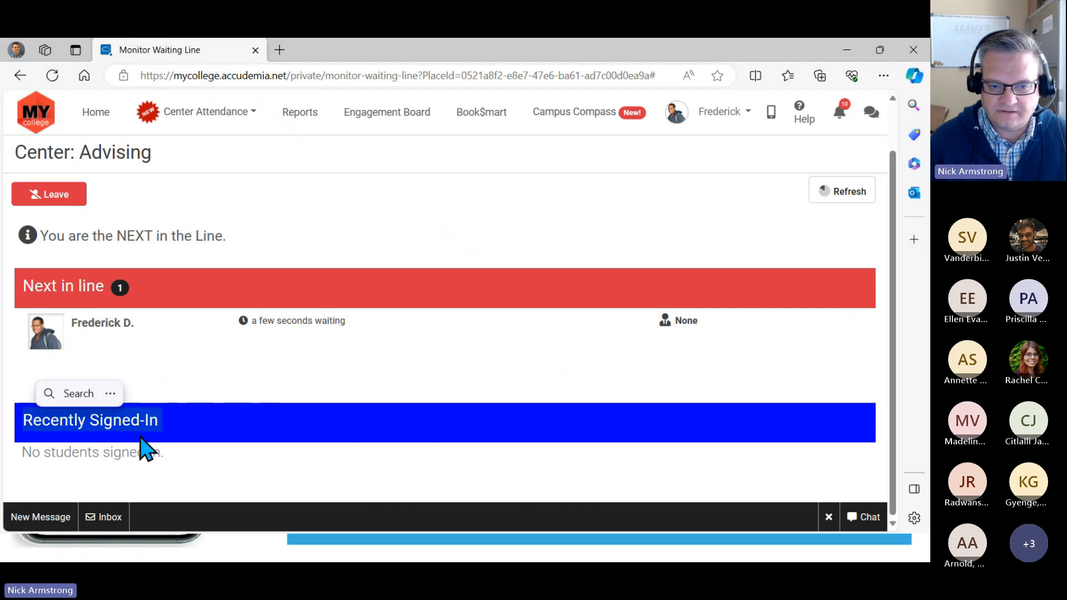
{"action": "left_click", "coordinate": [77, 452]}
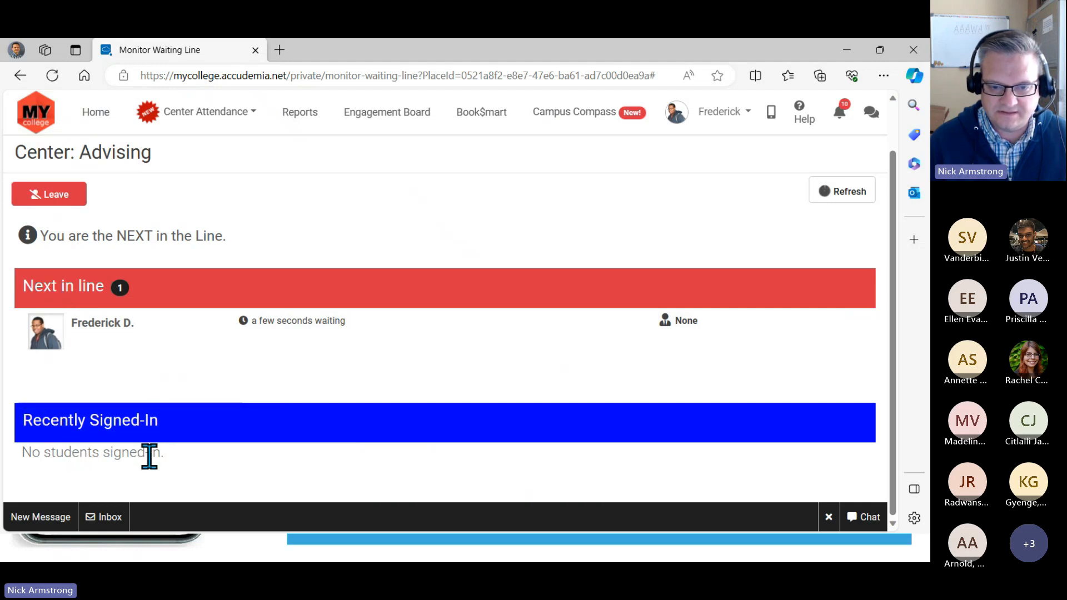
{"action": "left_click_drag", "start_coordinate": [19, 457], "coordinate": [181, 455]}
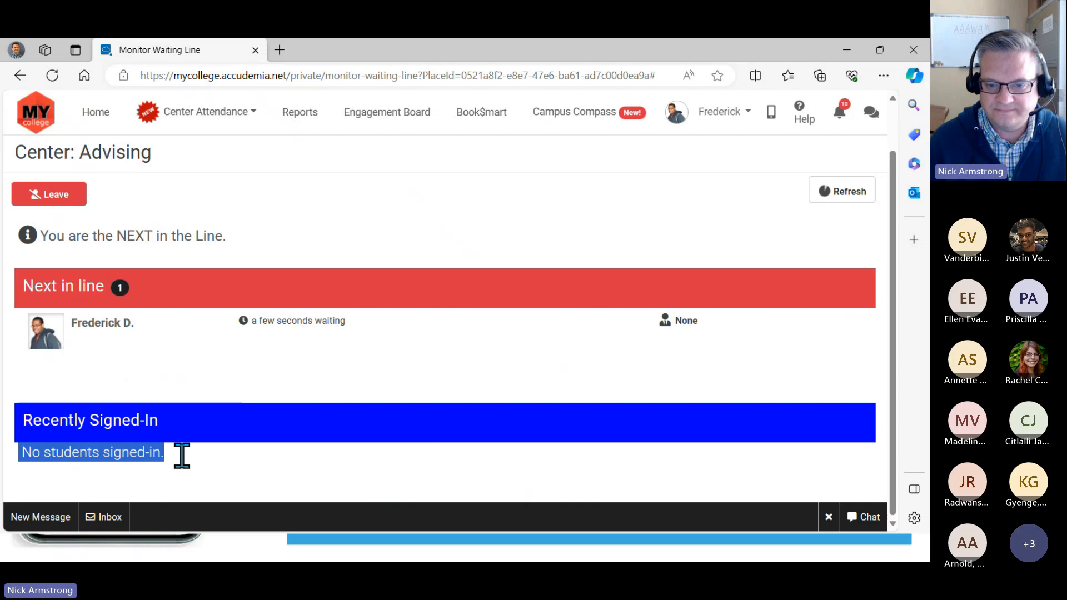
{"action": "left_click", "coordinate": [212, 389]}
- Switch to the administrator's Chrome window, open Manage Center and set its location to Advising
{"action": "left_click_drag", "start_coordinate": [626, 64], "coordinate": [650, 95]}
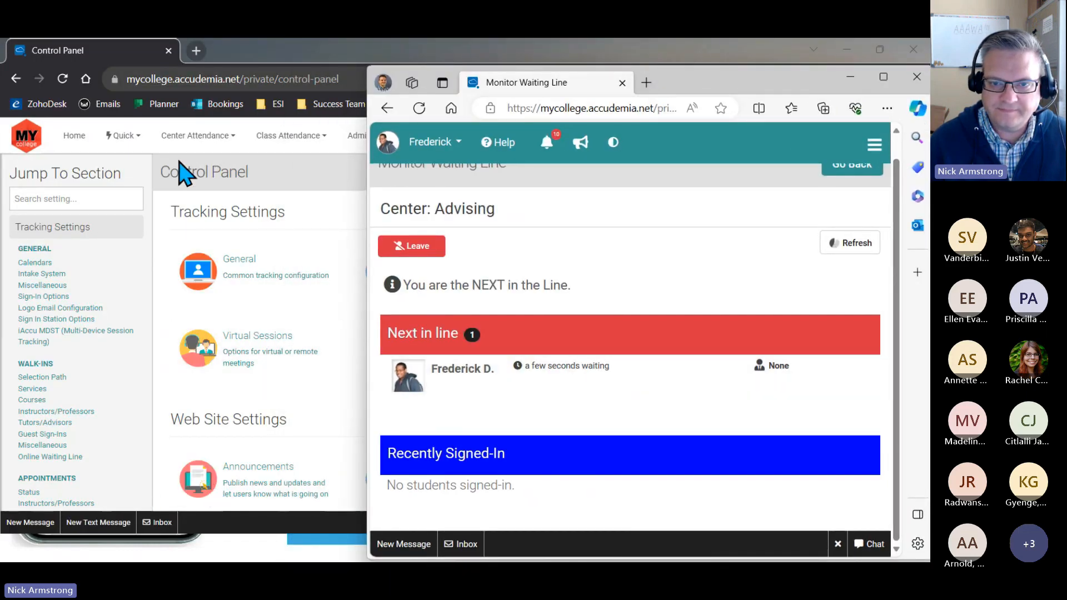
{"action": "left_click", "coordinate": [283, 207]}
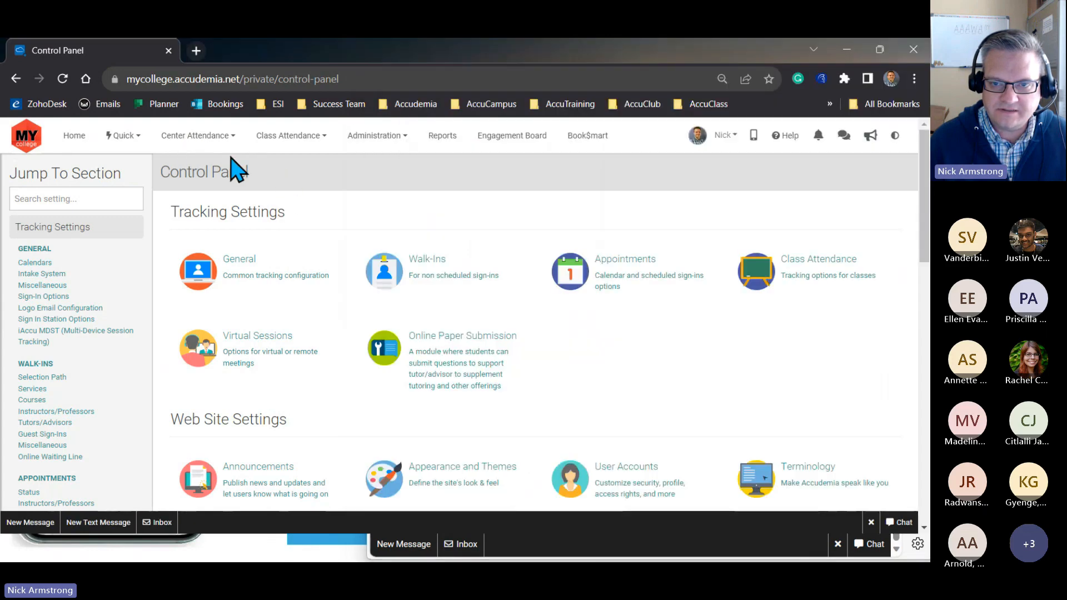
{"action": "left_click", "coordinate": [198, 137]}
{"action": "left_click", "coordinate": [182, 166]}
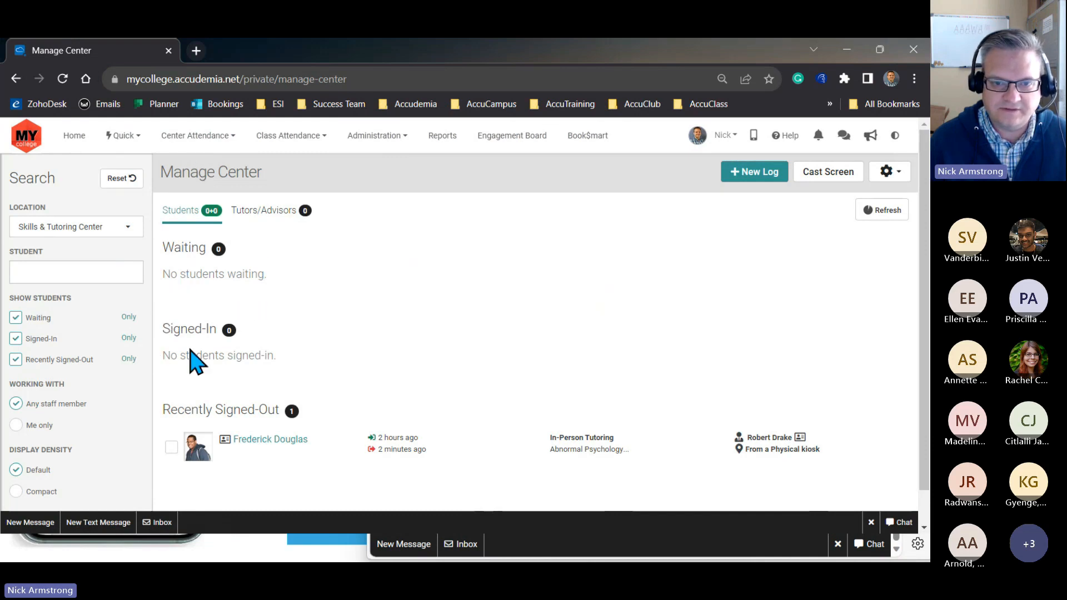
{"action": "left_click", "coordinate": [91, 228]}
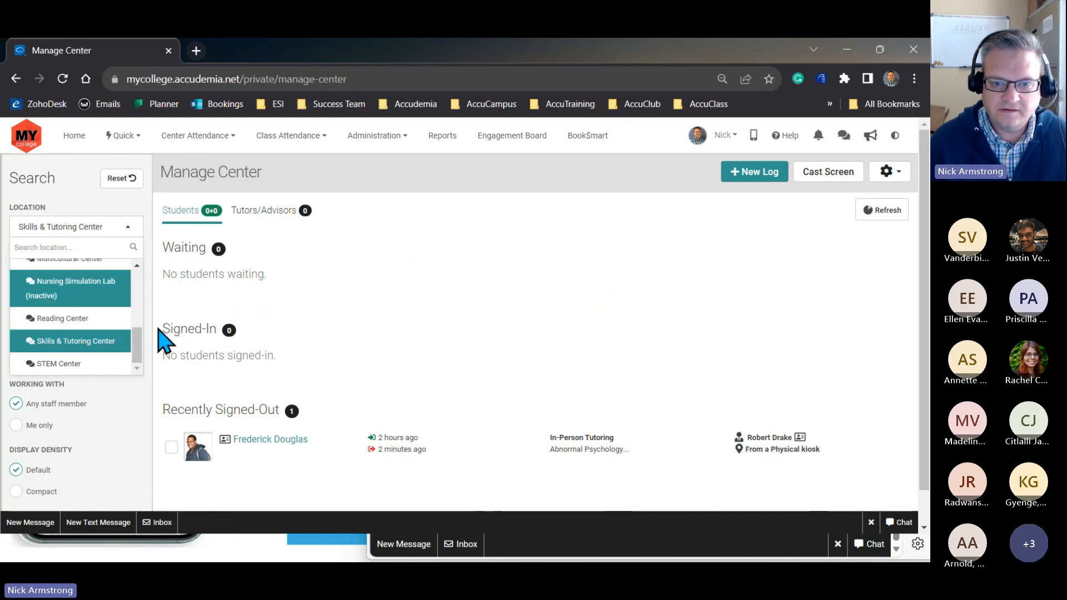
{"action": "left_click_drag", "start_coordinate": [139, 351], "coordinate": [110, 286]}
{"action": "left_click", "coordinate": [68, 315]}
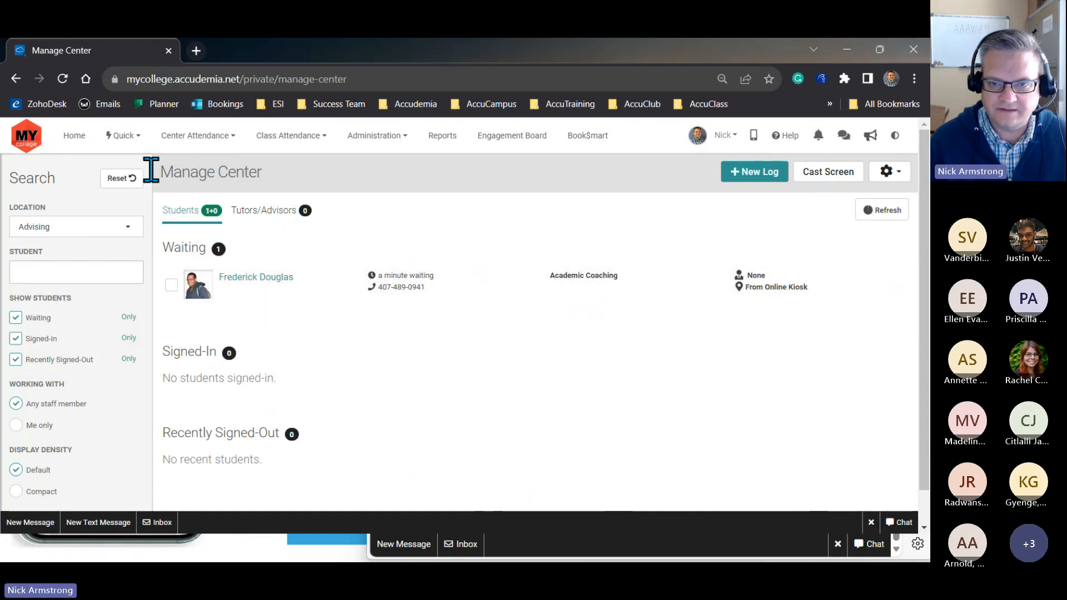
- Sign in the student waiting at Advising, assigning the first listed advisor under the Other tutor/advisor option
{"action": "left_click", "coordinate": [171, 285]}
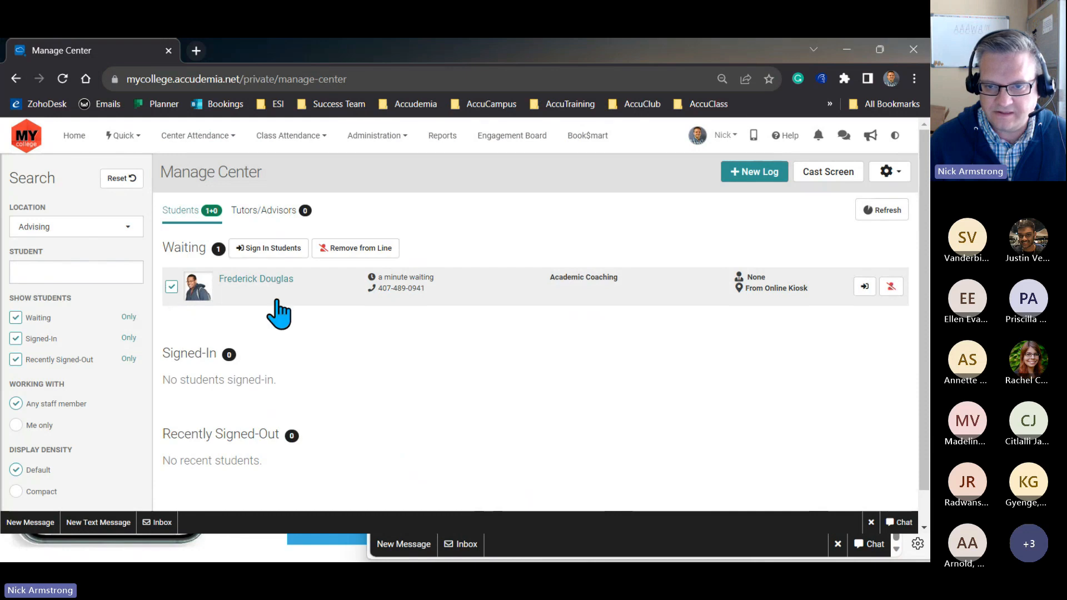
{"action": "left_click", "coordinate": [276, 251]}
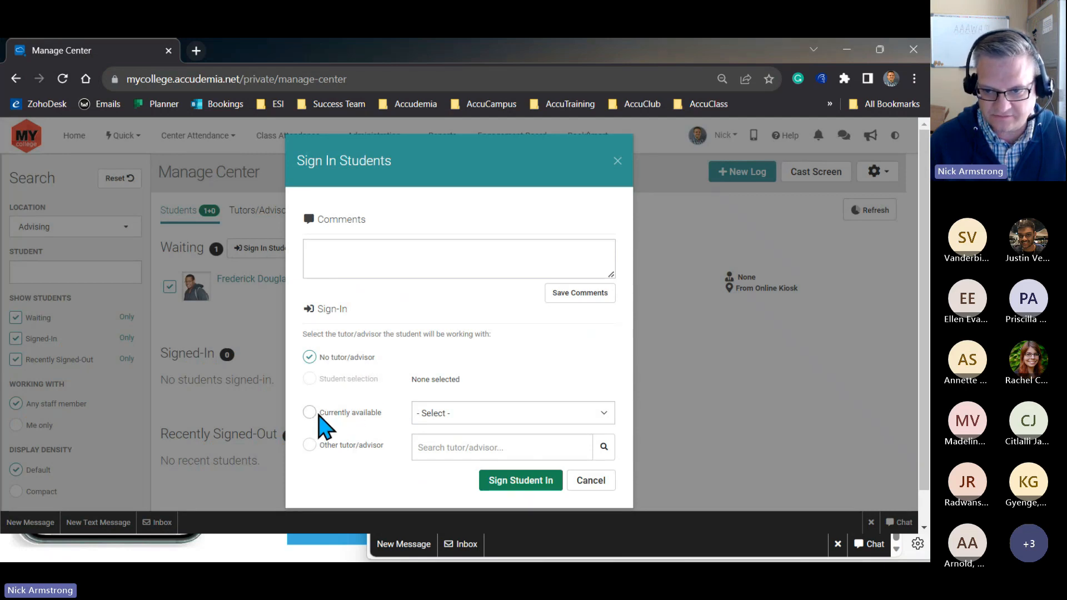
{"action": "left_click", "coordinate": [310, 445]}
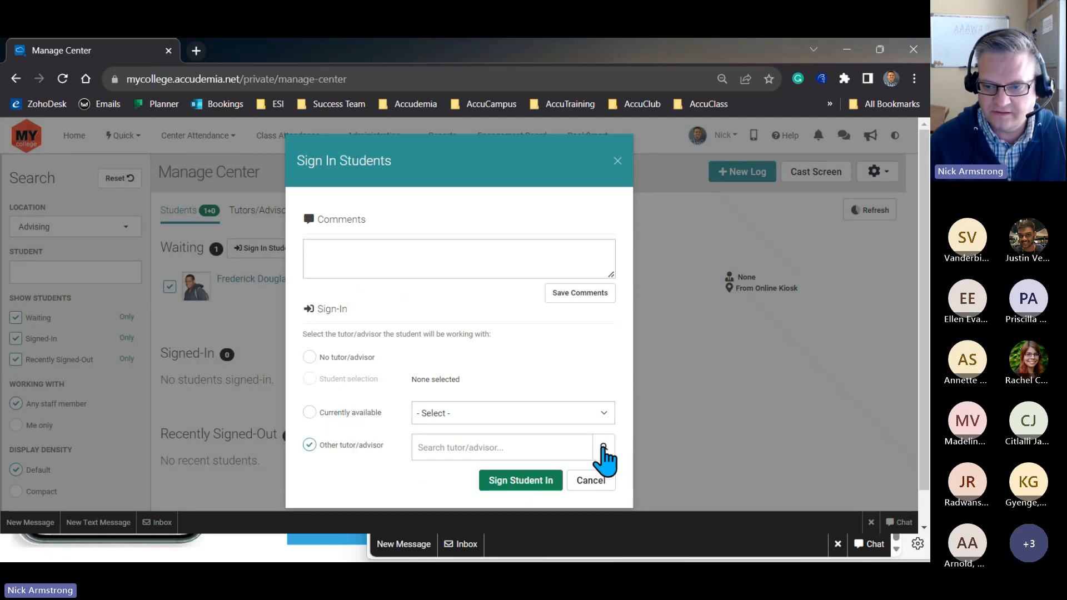
{"action": "left_click", "coordinate": [593, 449]}
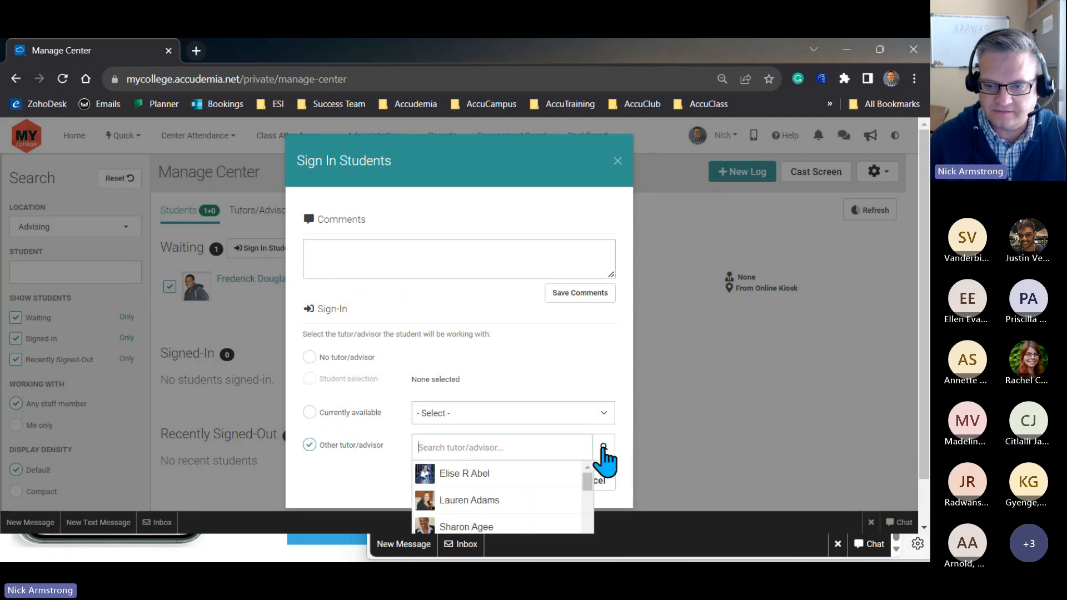
{"action": "left_click", "coordinate": [476, 476]}
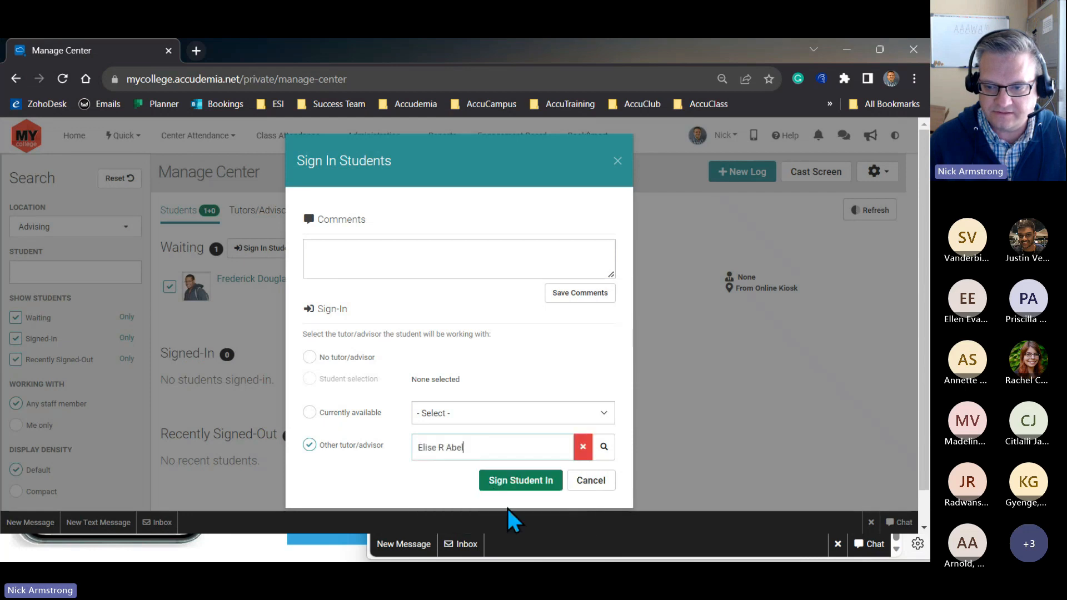
{"action": "left_click", "coordinate": [521, 481]}
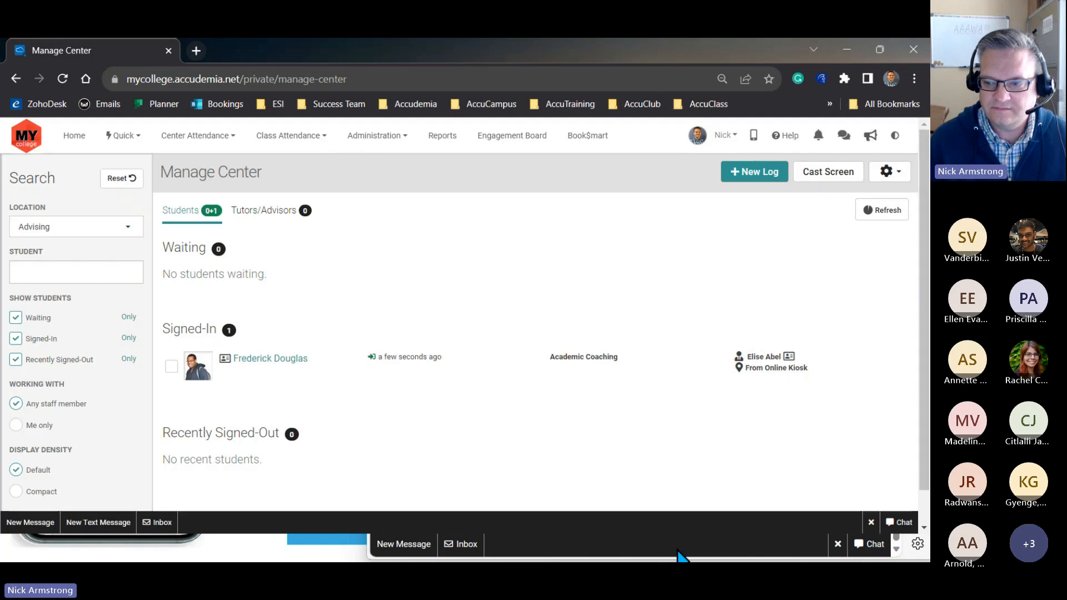
- Switch back to the student's Edge window, refresh the Advising waiting line and check the Recently Signed-In section
{"action": "left_click", "coordinate": [680, 554]}
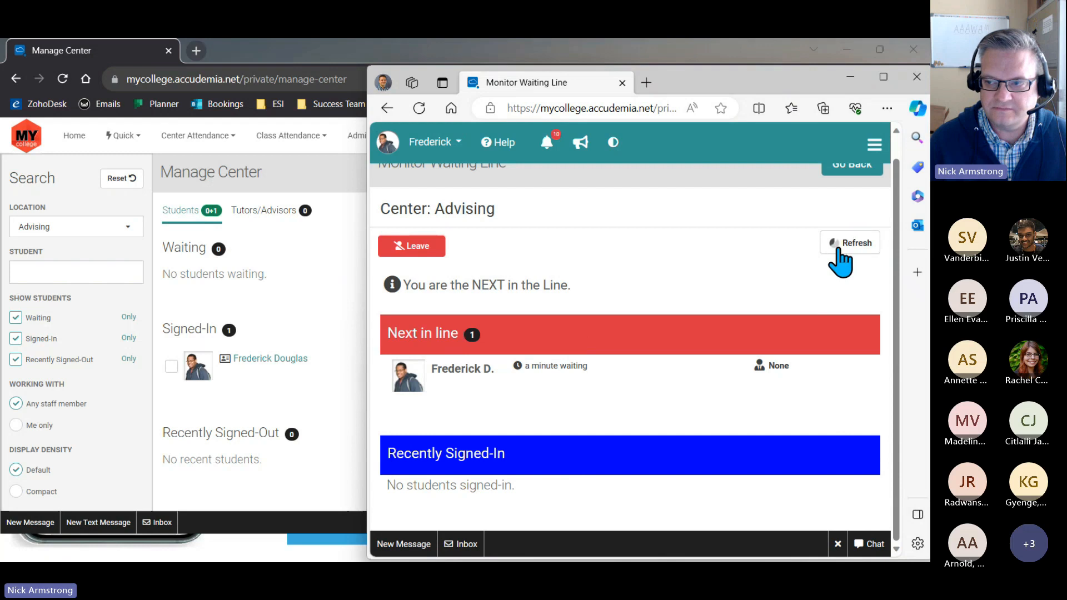
{"action": "left_click", "coordinate": [841, 262]}
{"action": "left_click_drag", "start_coordinate": [392, 436], "coordinate": [464, 491]}
{"action": "left_click", "coordinate": [480, 501]}
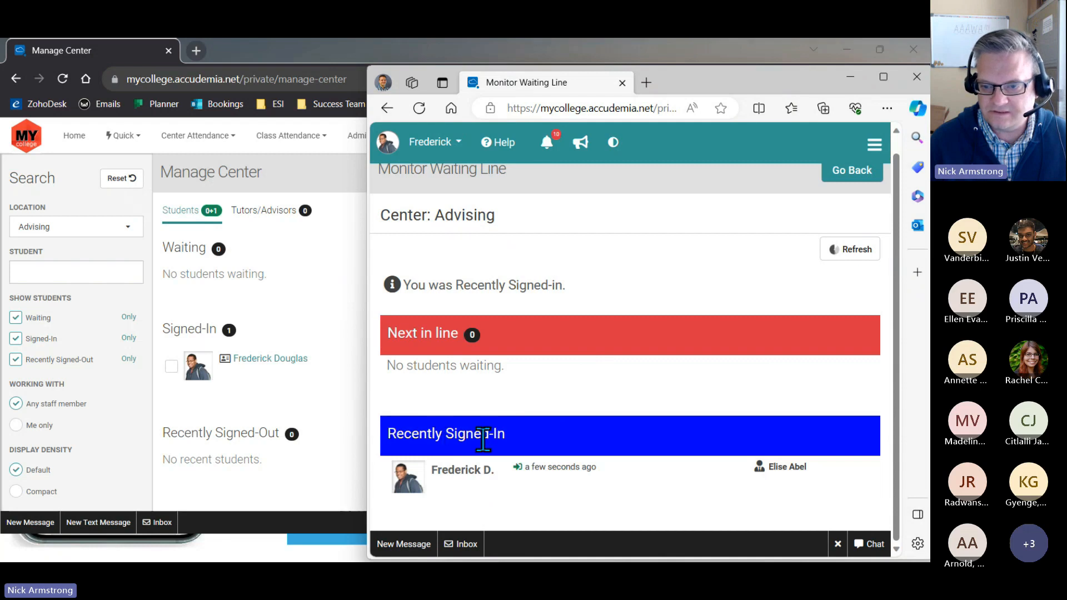
{"action": "scroll", "coordinate": [646, 389], "scroll_direction": "up", "scroll_amount": 1}
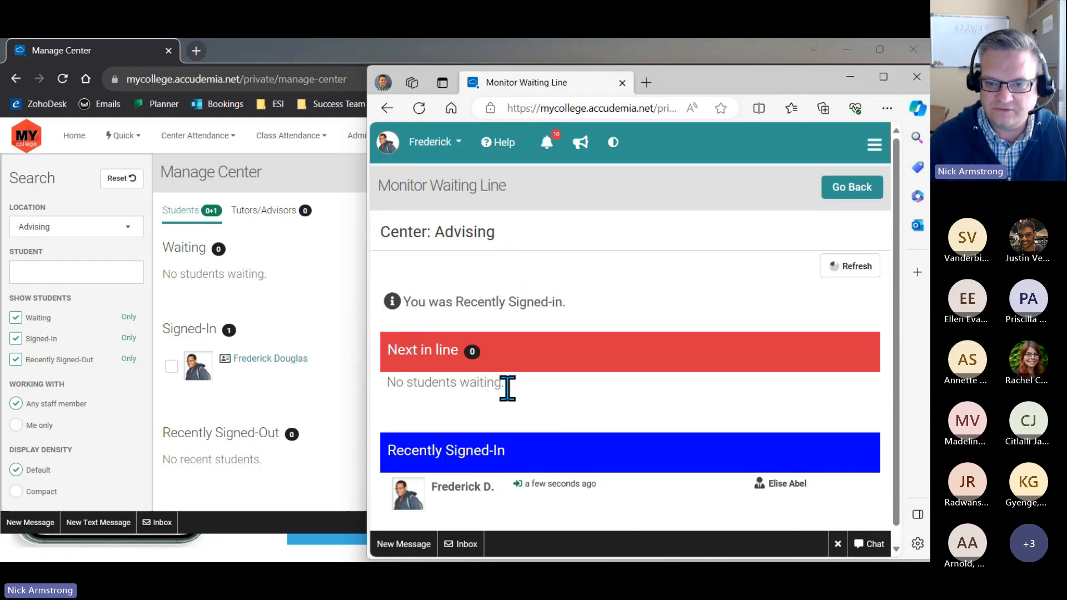
- Switch to the administrator's Chrome window and put the signed-in Advising student back in line, discarding the current visit
{"action": "scroll", "coordinate": [512, 440], "scroll_direction": "down", "scroll_amount": 1}
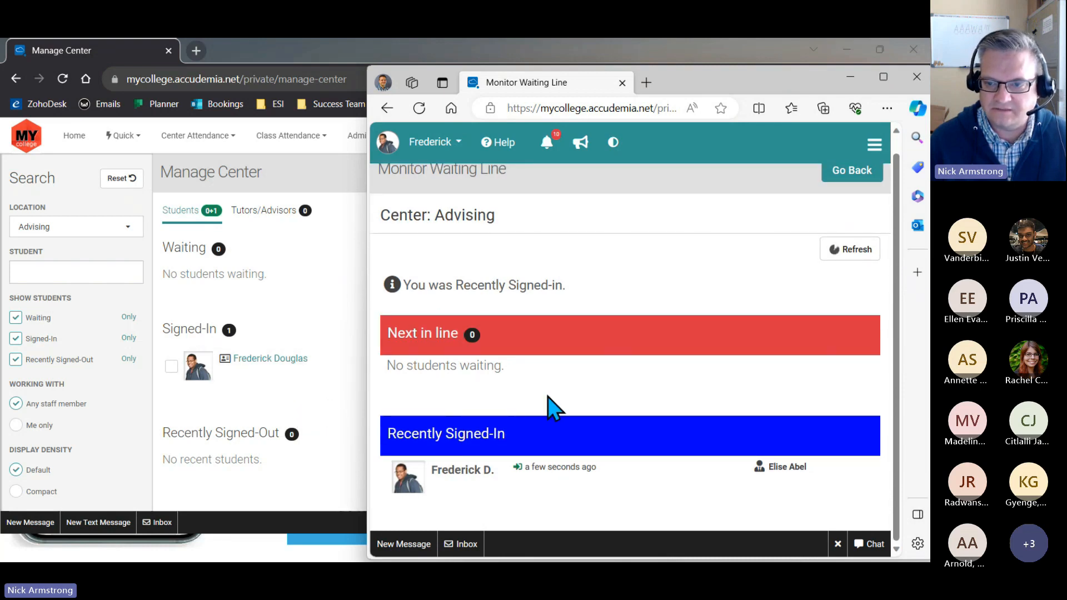
{"action": "left_click", "coordinate": [328, 402]}
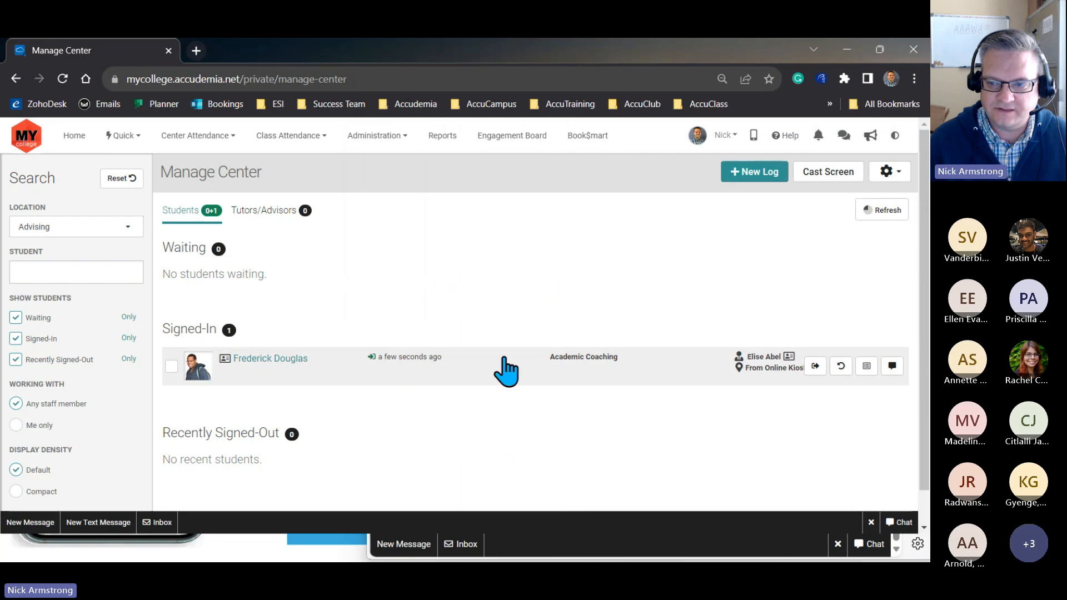
{"action": "left_click", "coordinate": [170, 368]}
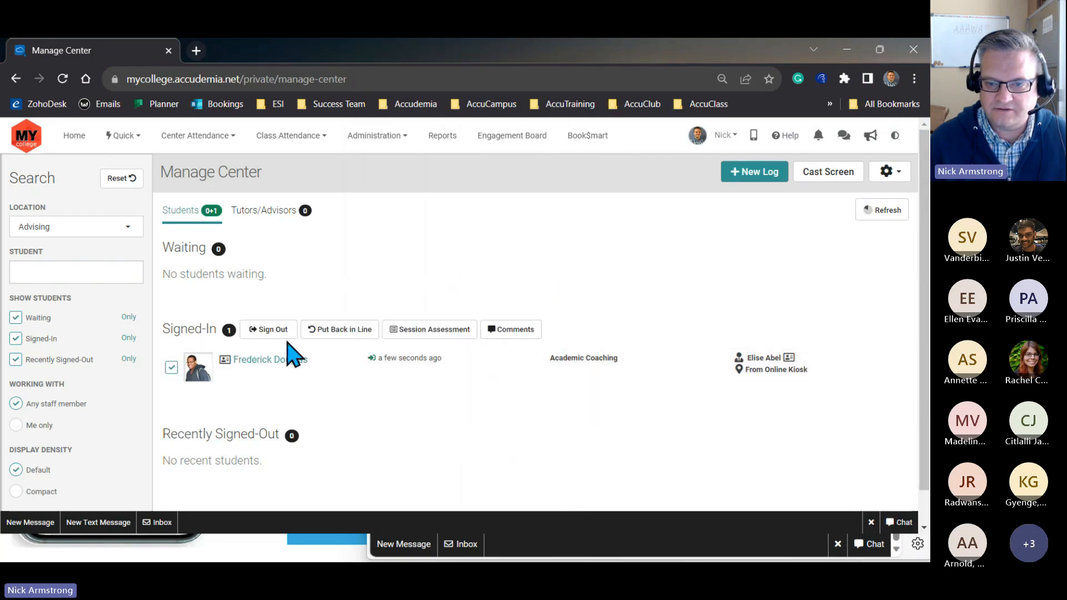
{"action": "left_click", "coordinate": [332, 331]}
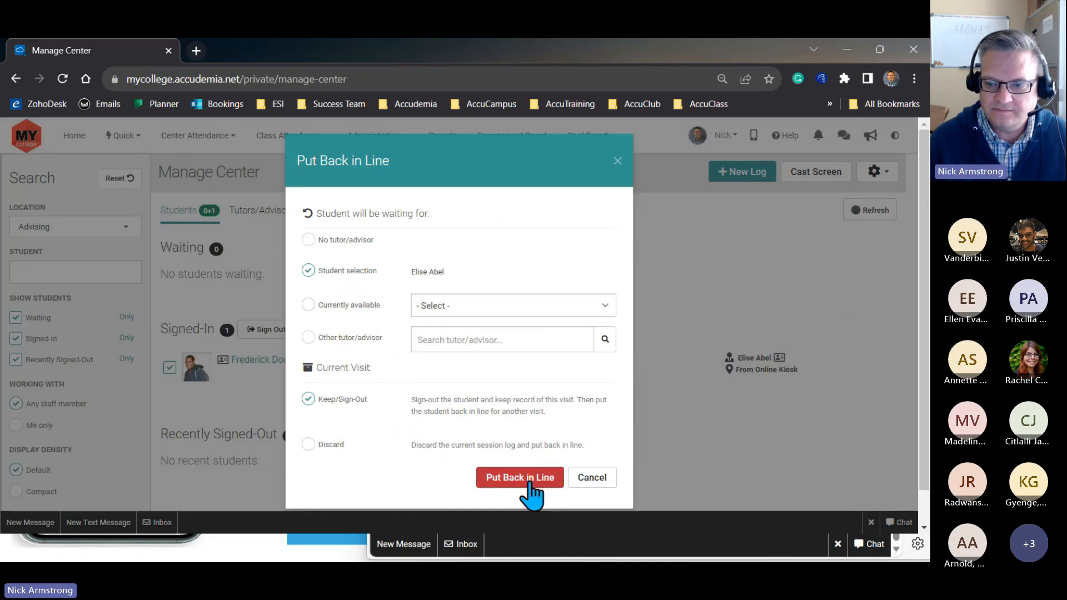
{"action": "left_click", "coordinate": [331, 446]}
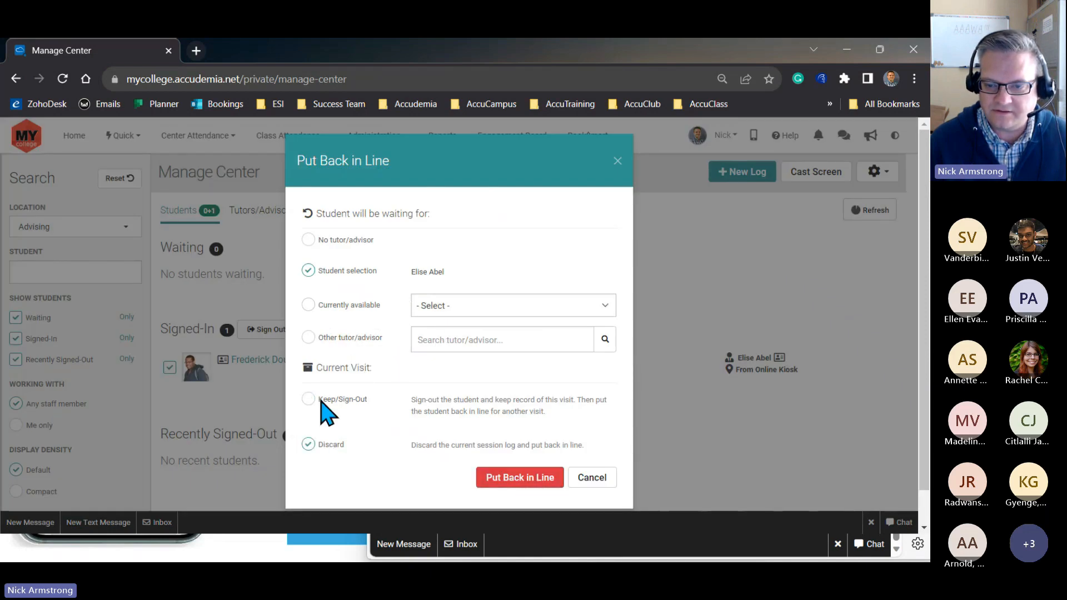
{"action": "left_click", "coordinate": [516, 481]}
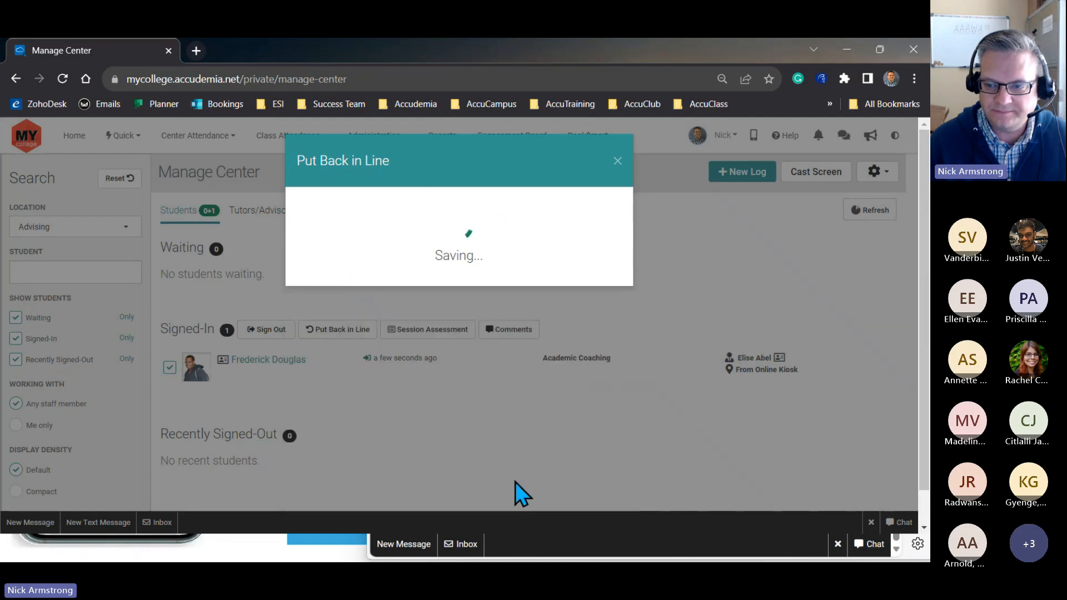
{"action": "left_click", "coordinate": [618, 162]}
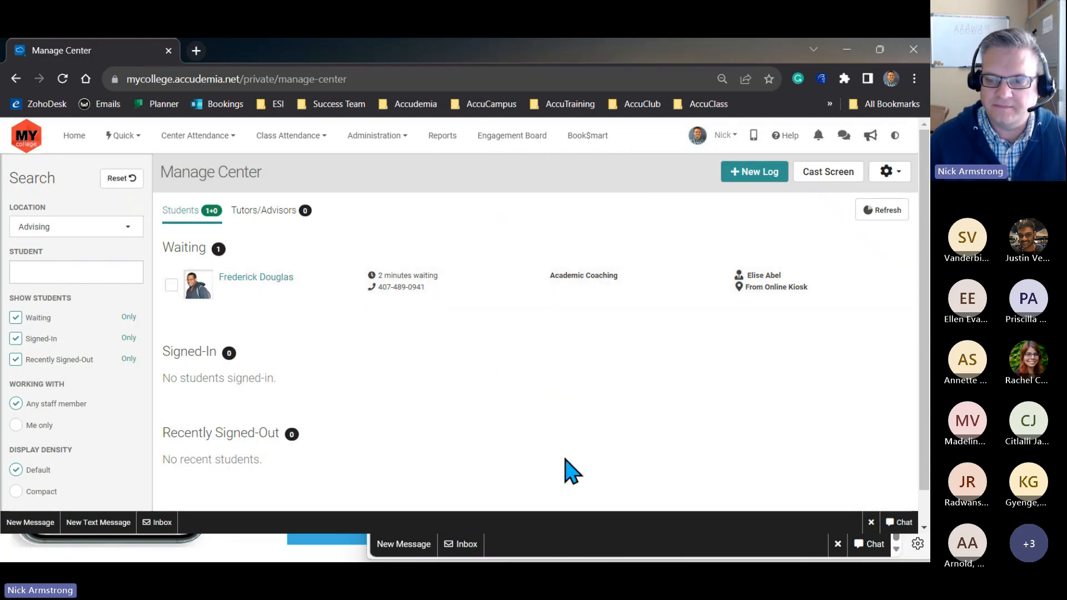
- Switch to the student's Edge window, return to the list of centers with online waiting lines and check the Advising status
{"action": "left_click", "coordinate": [645, 555]}
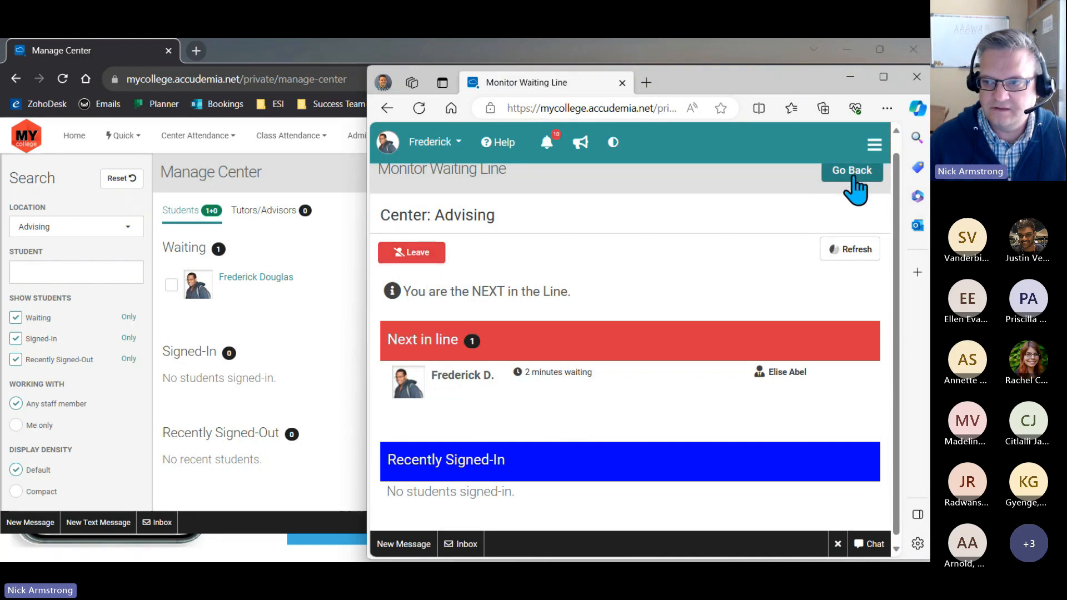
{"action": "left_click", "coordinate": [853, 178]}
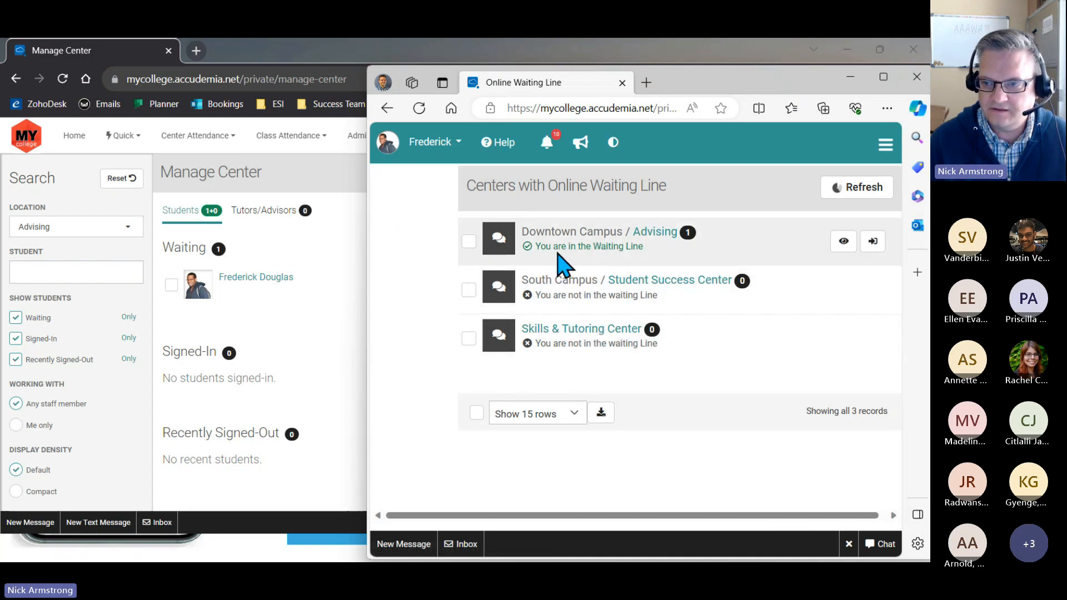
{"action": "left_click_drag", "start_coordinate": [547, 250], "coordinate": [651, 250]}
{"action": "left_click", "coordinate": [651, 251]}
- Remove the student from the Advising waiting line and check Manage Center in the administrator's Chrome window
{"action": "left_click", "coordinate": [670, 233]}
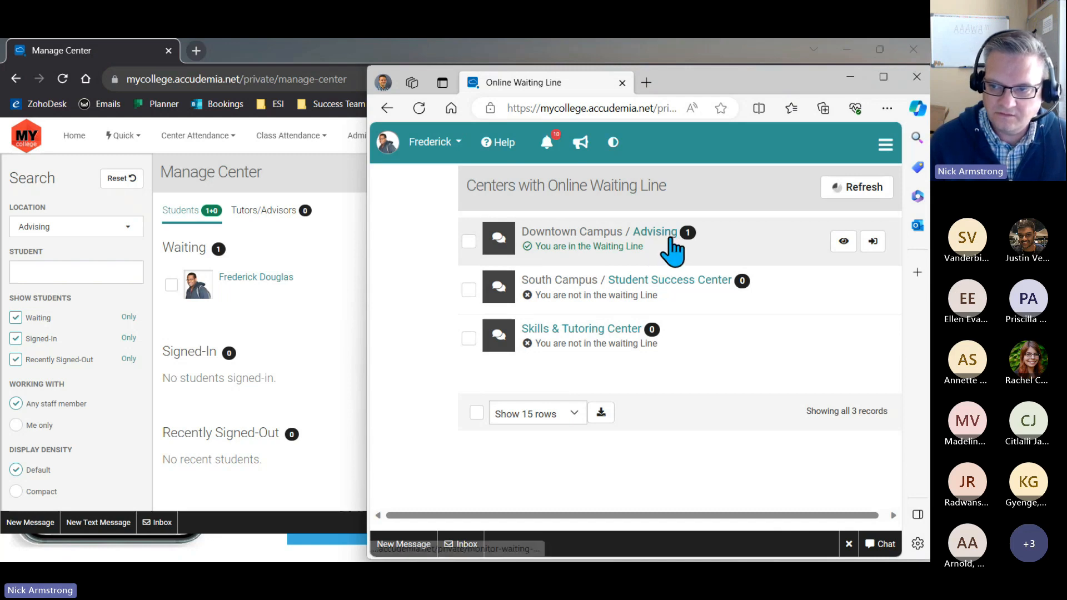
{"action": "left_click", "coordinate": [416, 272]}
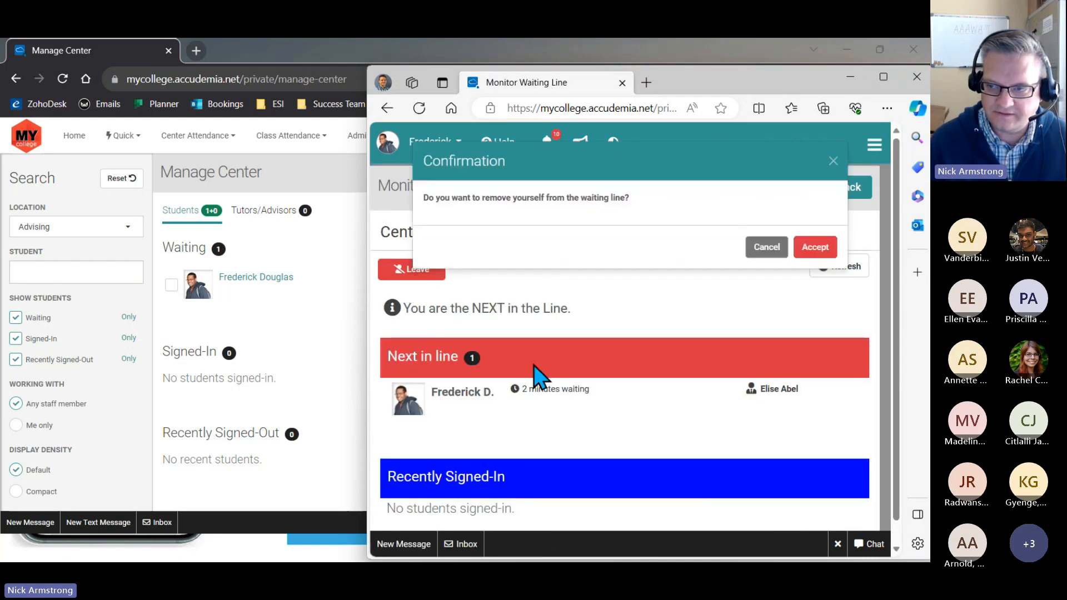
{"action": "left_click", "coordinate": [814, 248]}
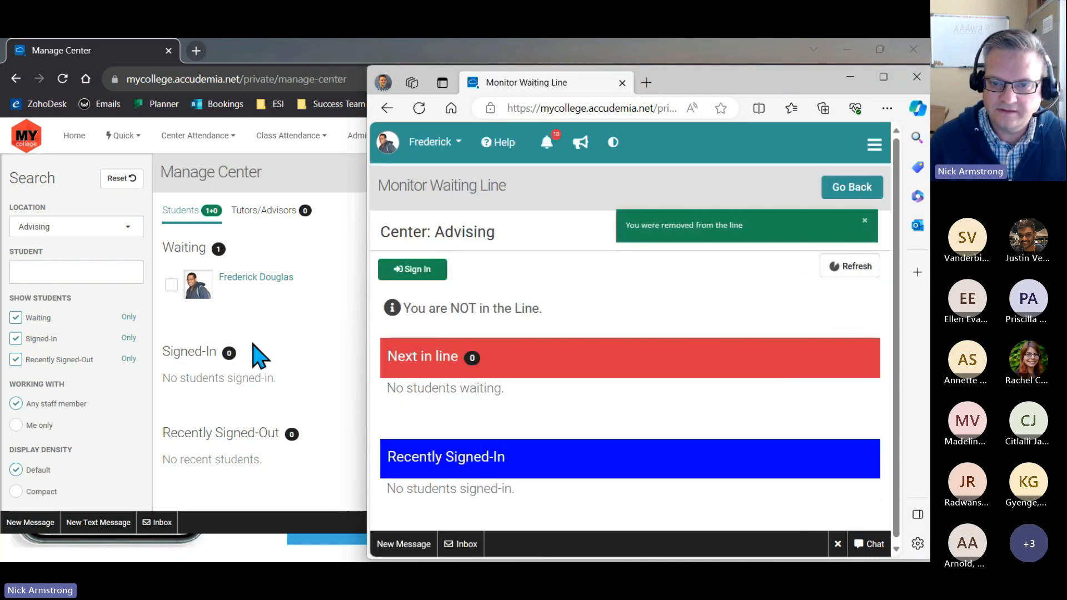
{"action": "left_click", "coordinate": [272, 341]}
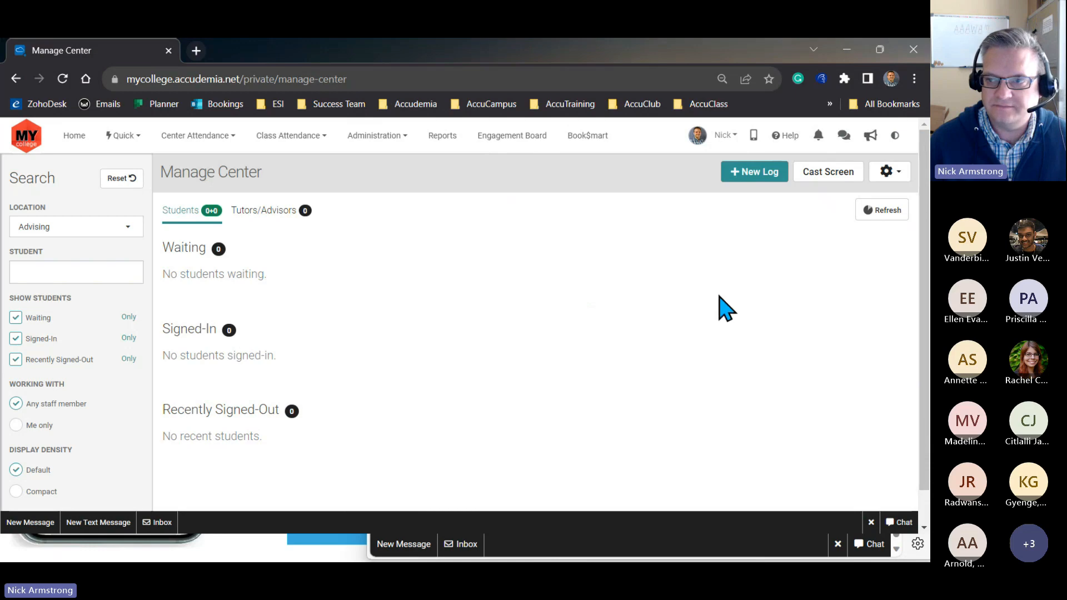
- Minimize the Chrome and Edge windows and advance the slideshow to the Campus Compass slide
{"action": "left_click", "coordinate": [847, 53]}
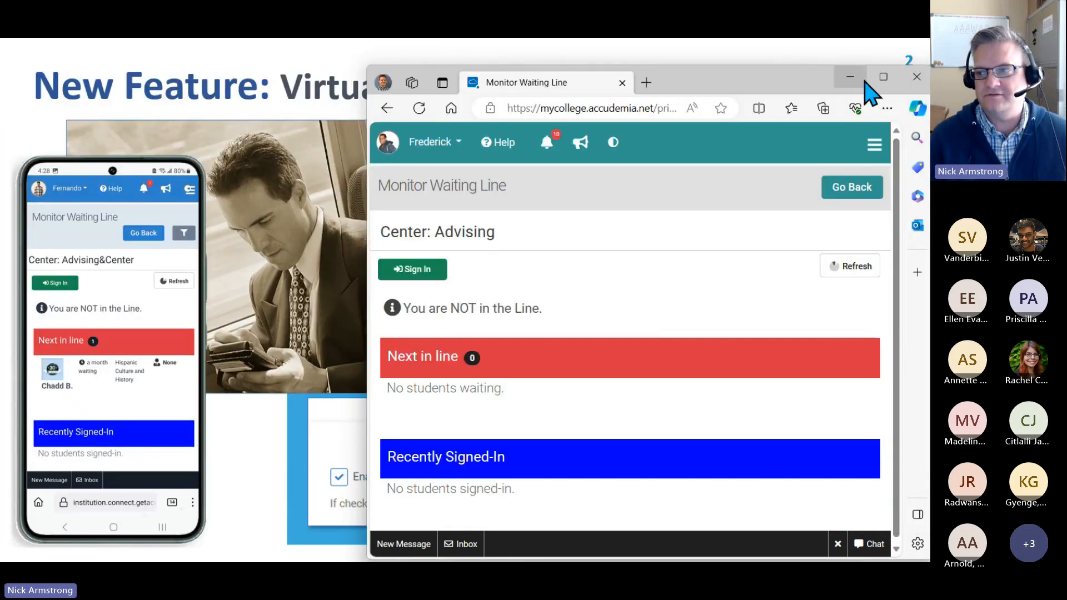
{"action": "left_click", "coordinate": [851, 78]}
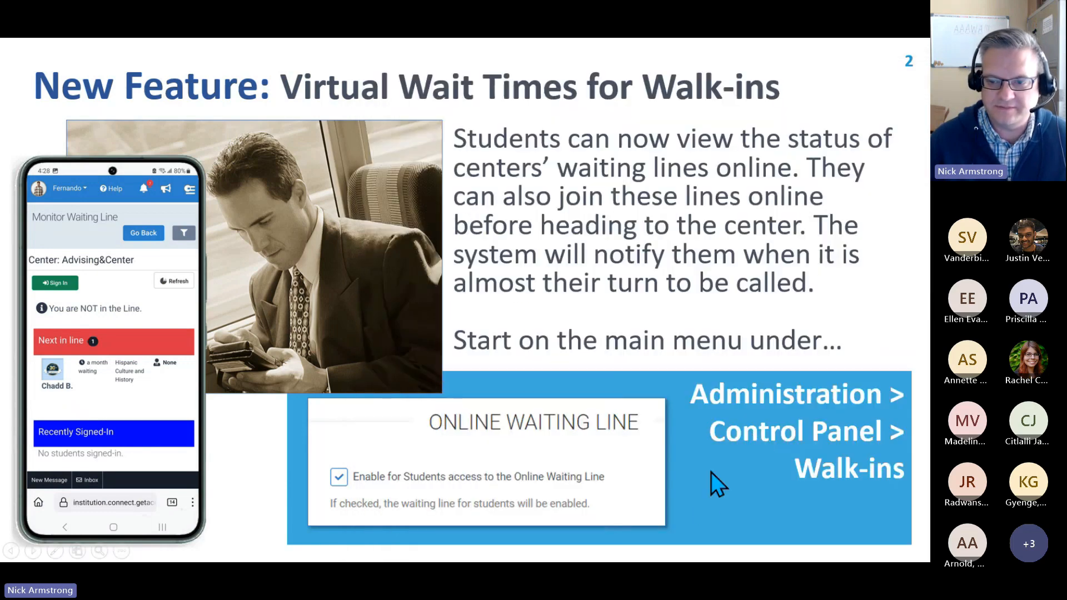
{"action": "left_click", "coordinate": [265, 479]}
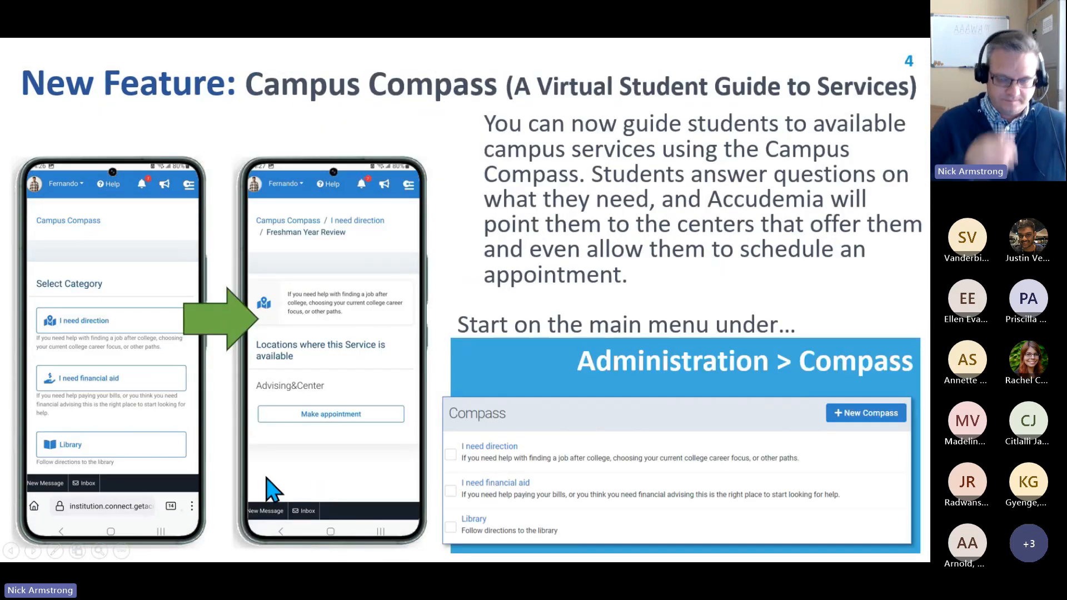
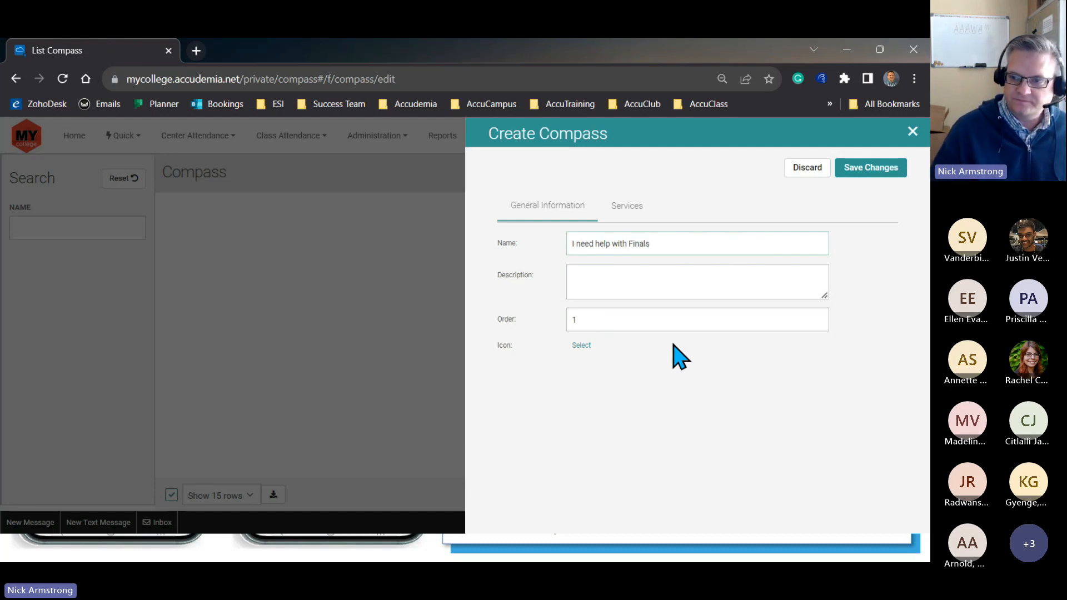
- Choose the open-book icon for the "I need help with Finals" compass, keeping its order at 1
{"action": "left_click", "coordinate": [625, 293]}
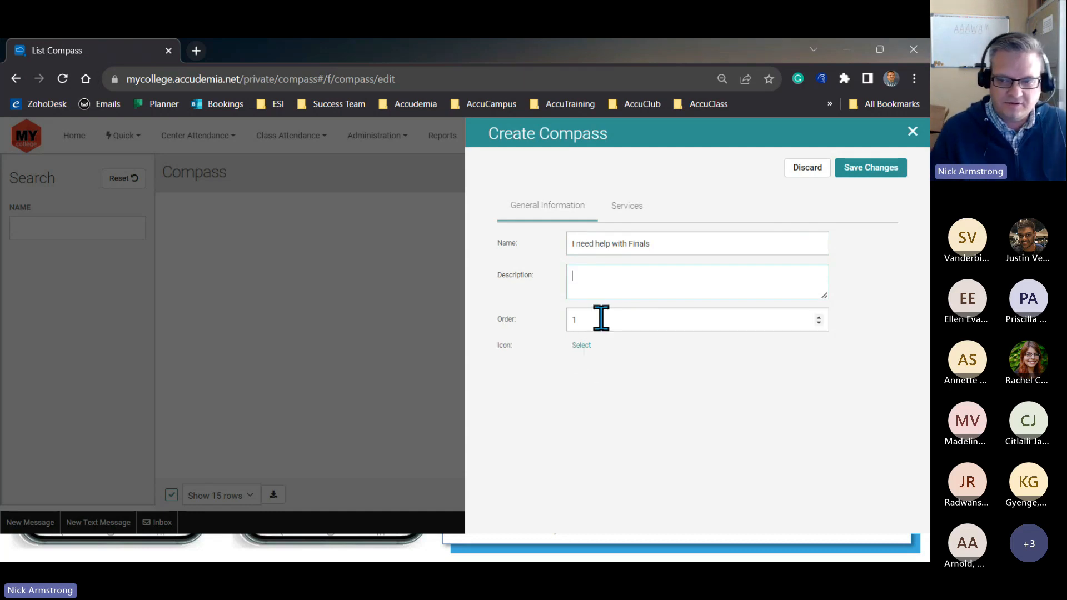
{"action": "double_click", "coordinate": [572, 319]}
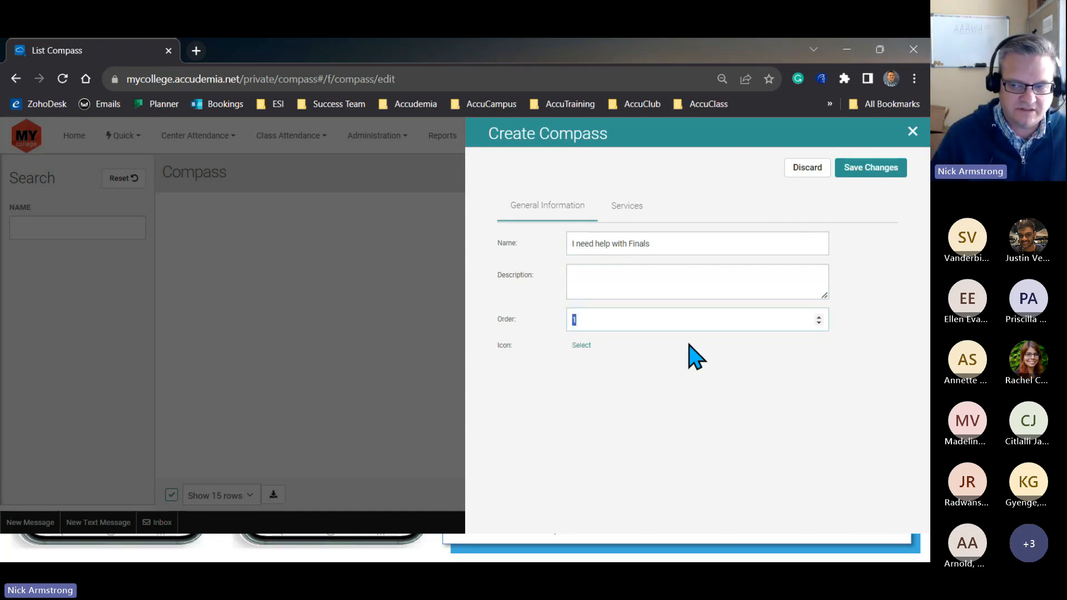
{"action": "left_click", "coordinate": [592, 326]}
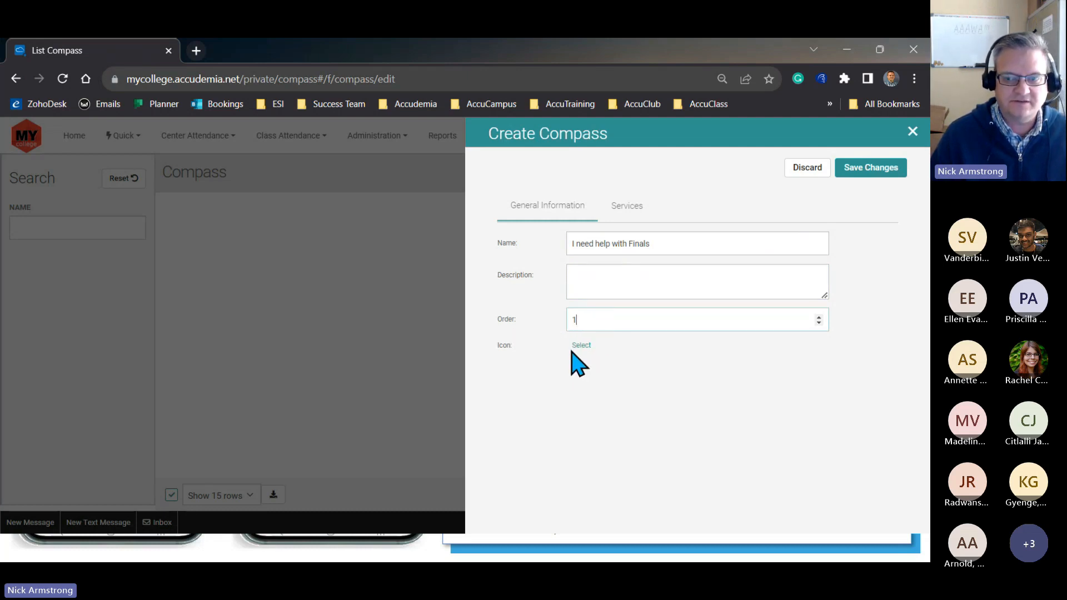
{"action": "left_click", "coordinate": [581, 345]}
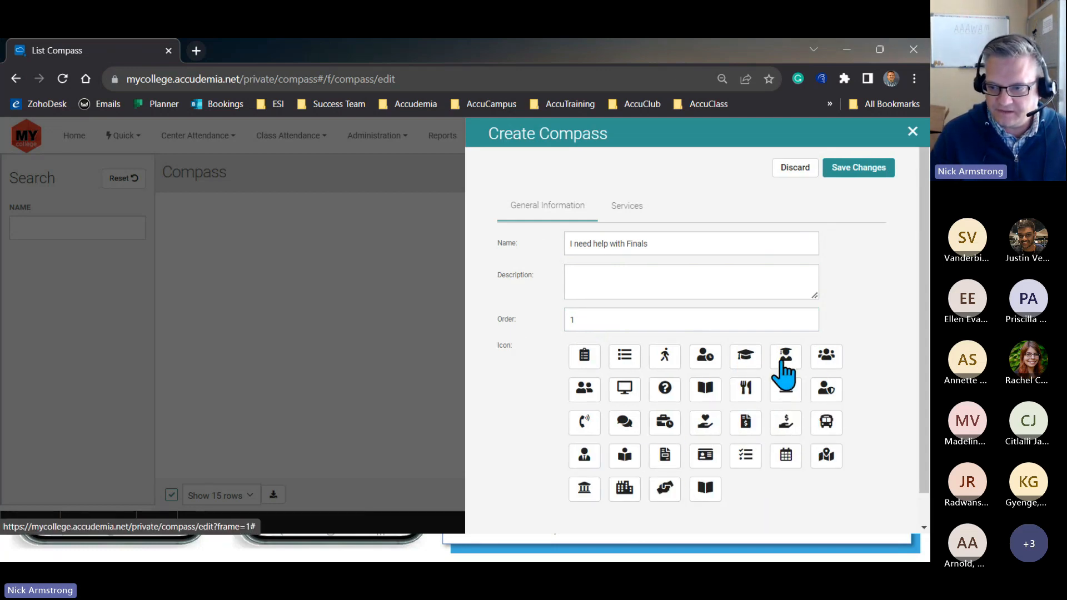
{"action": "left_click", "coordinate": [715, 393]}
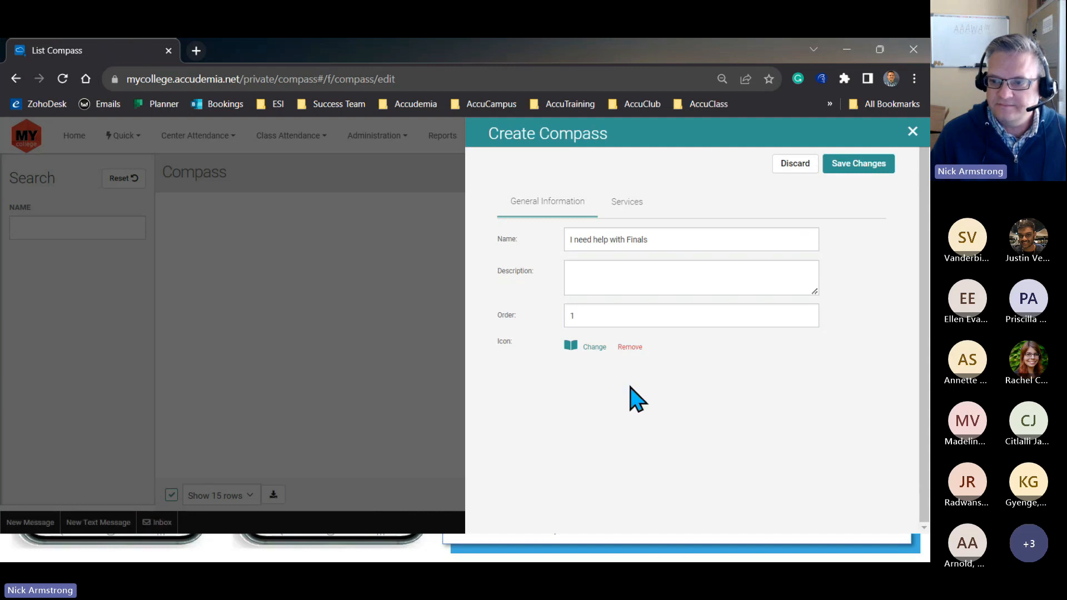
- Filter the compass services across My College Name by "tutoring" and select both Student Success Center tutoring services, face-to-face and online
{"action": "left_click", "coordinate": [627, 207]}
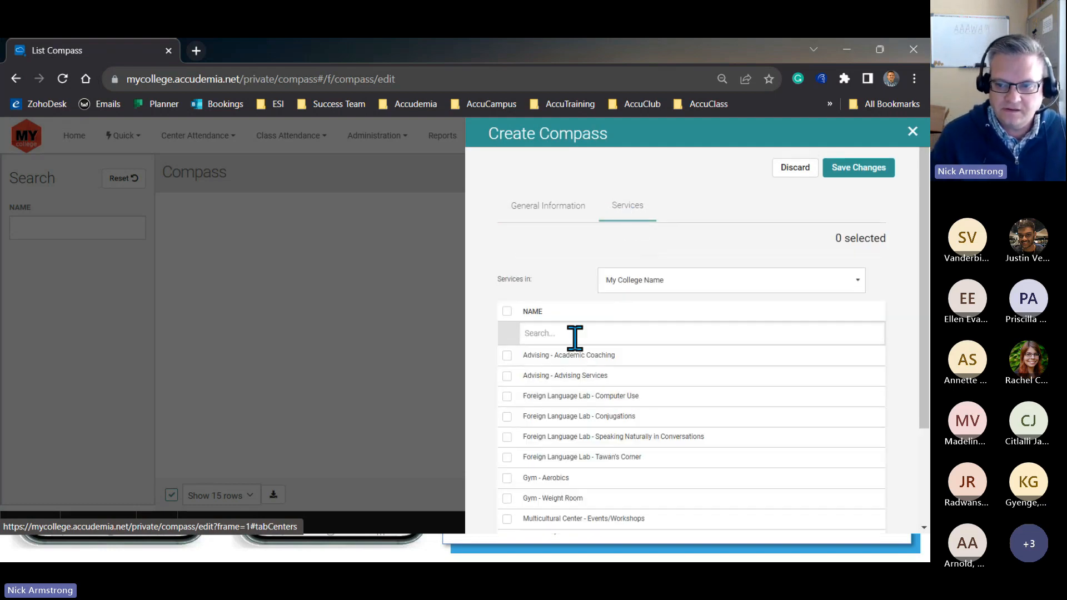
{"action": "left_click", "coordinate": [635, 283]}
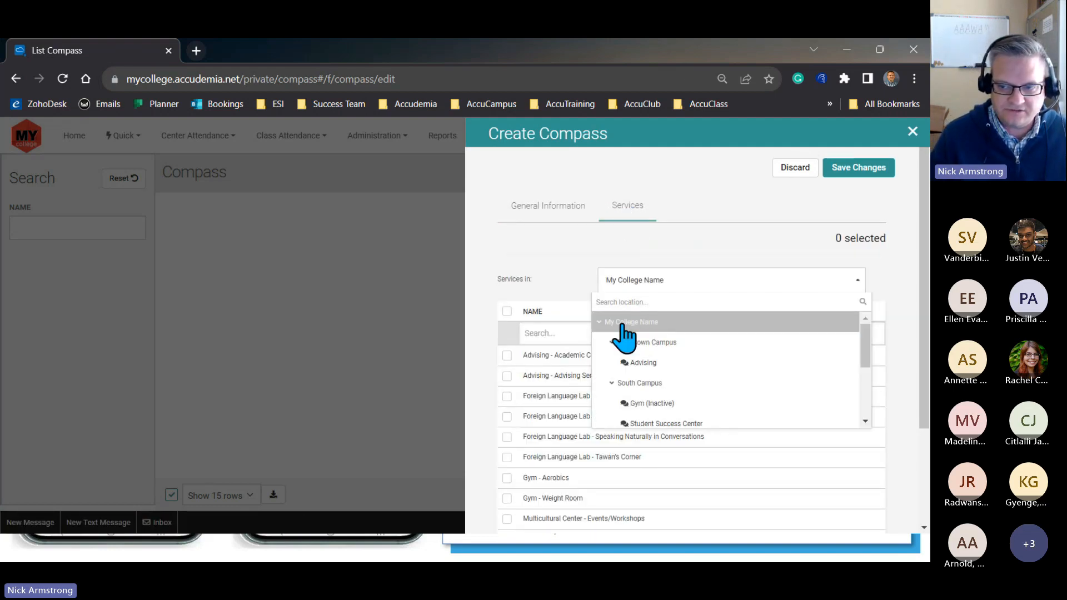
{"action": "left_click", "coordinate": [598, 323]}
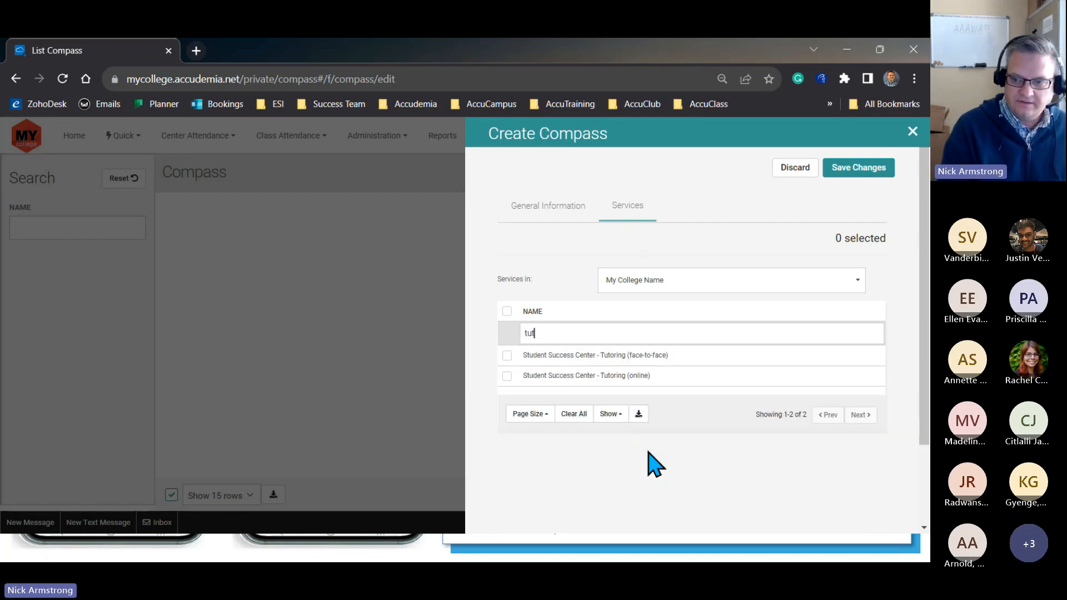
{"action": "left_click", "coordinate": [506, 355]}
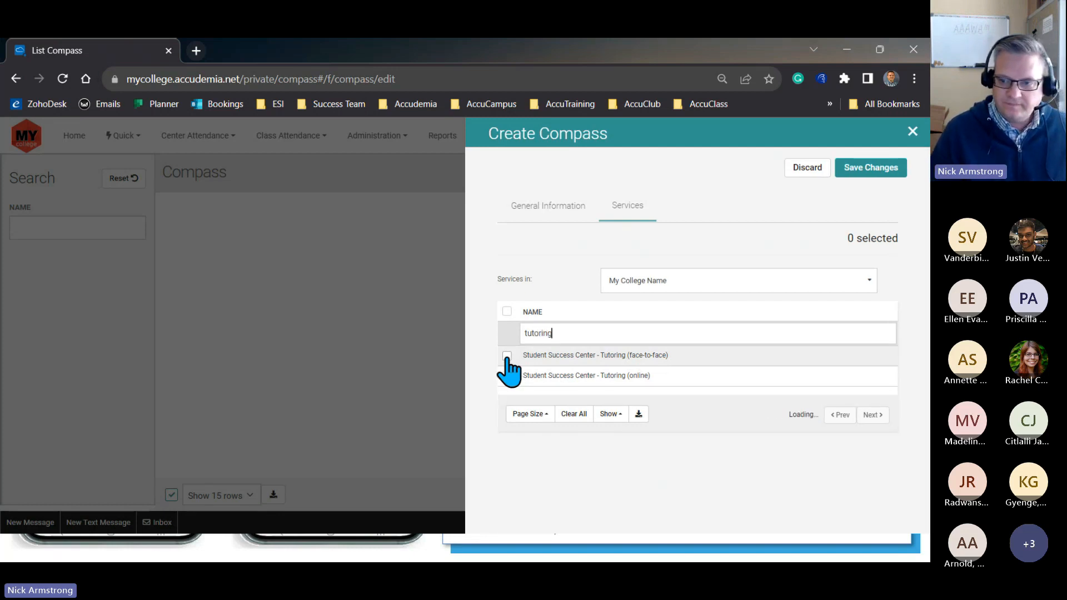
{"action": "left_click", "coordinate": [507, 376]}
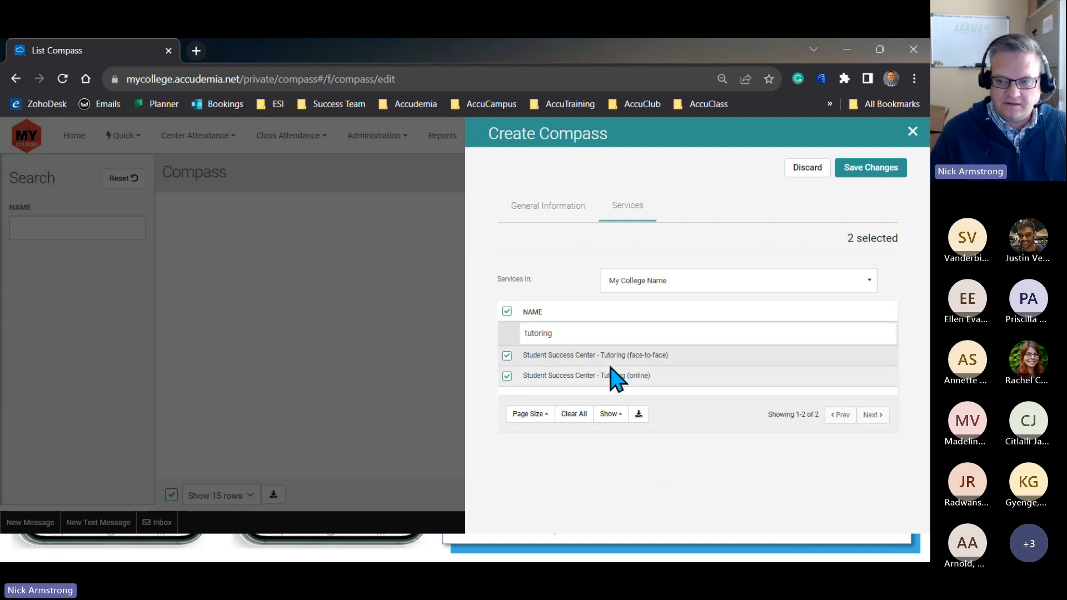
- Filter the services by "skil" and select In-Person Tutoring and Virtual Tutoring from the Skills & Tutoring Center
{"action": "double_click", "coordinate": [559, 333]}
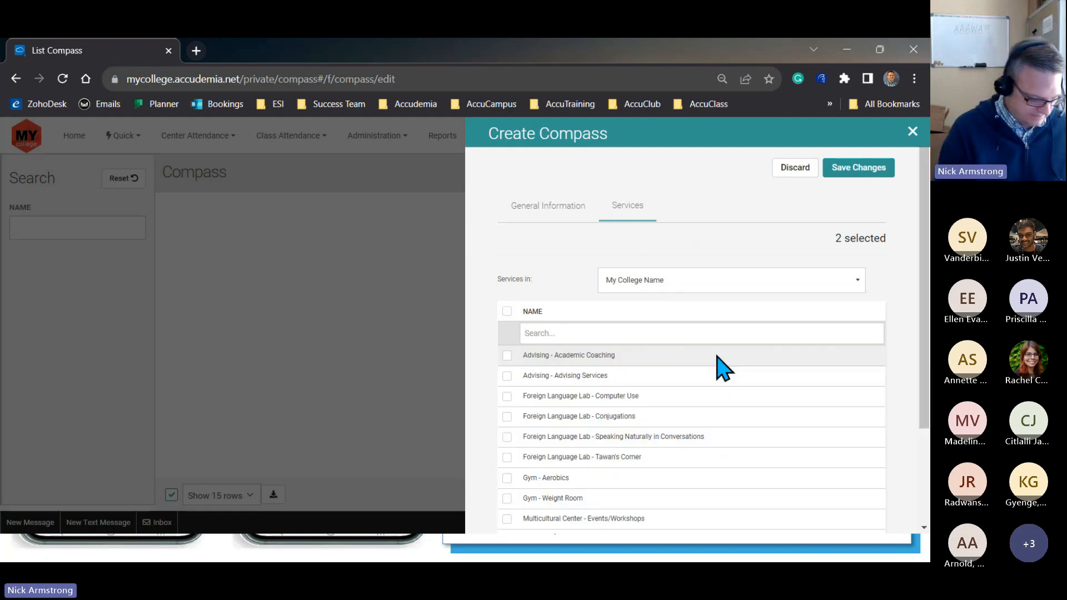
{"action": "type", "text": "skil"}
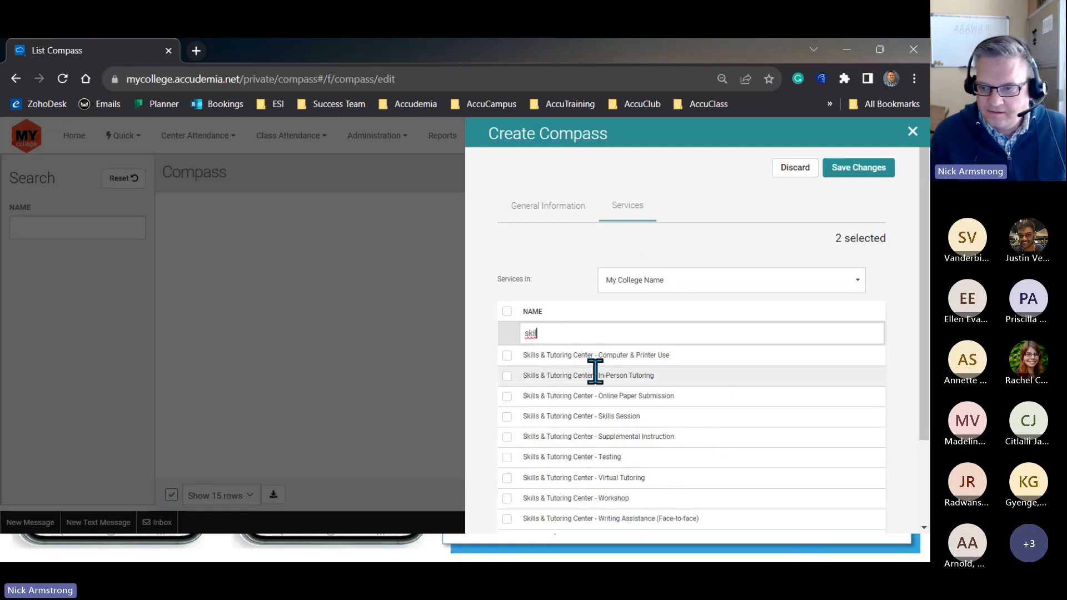
{"action": "left_click", "coordinate": [504, 378]}
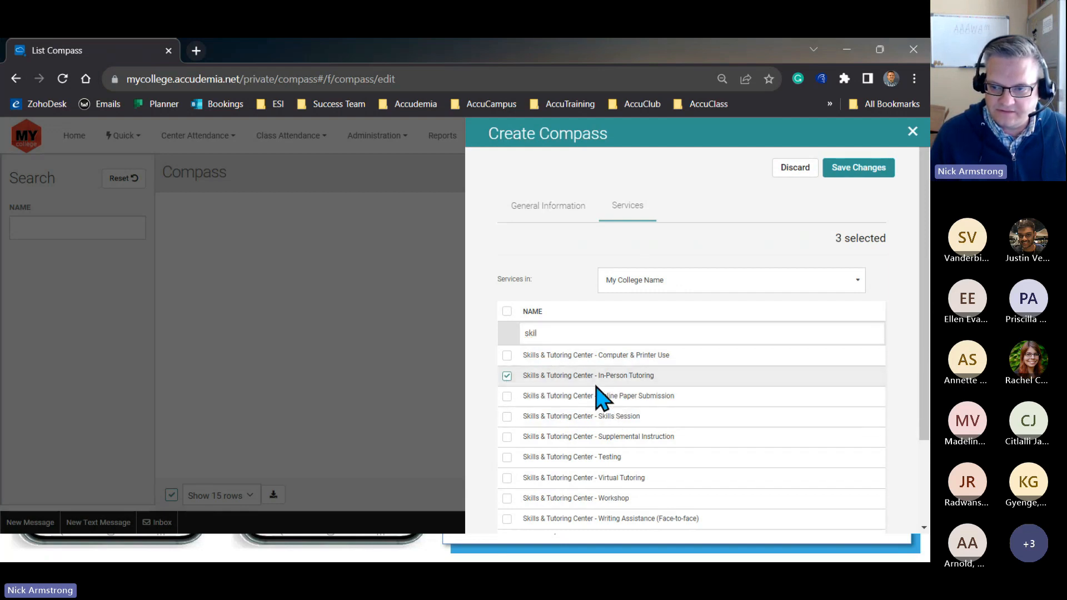
{"action": "left_click", "coordinate": [506, 478]}
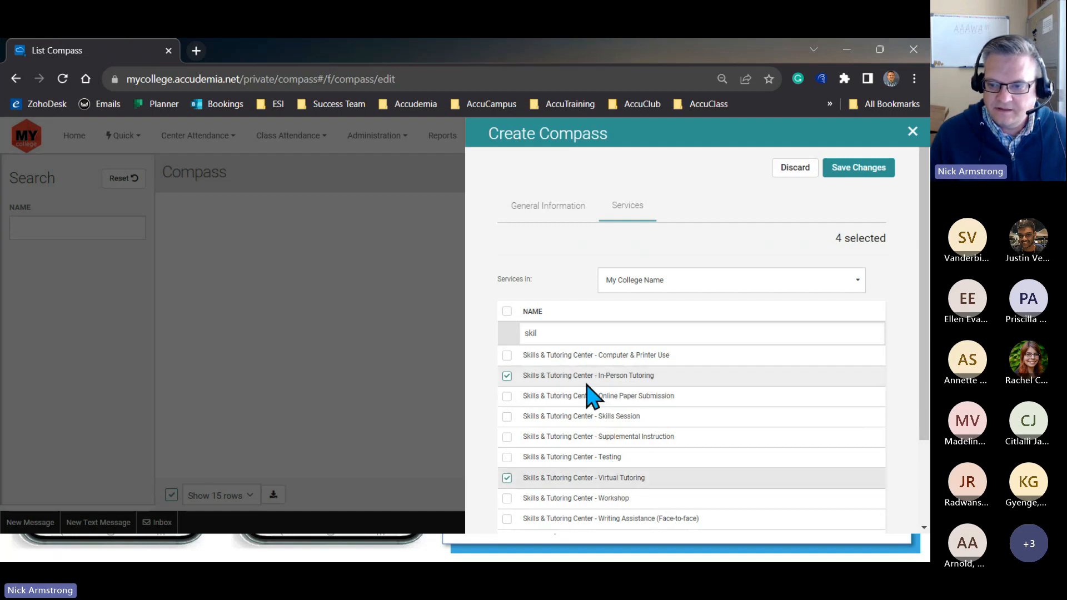
- Clear the service filter and select Nursing Simulation Lab - Practice Session, Reading Center - Reading Assistance and Reading Center - Virtual Reading Assistance
{"action": "double_click", "coordinate": [524, 333]}
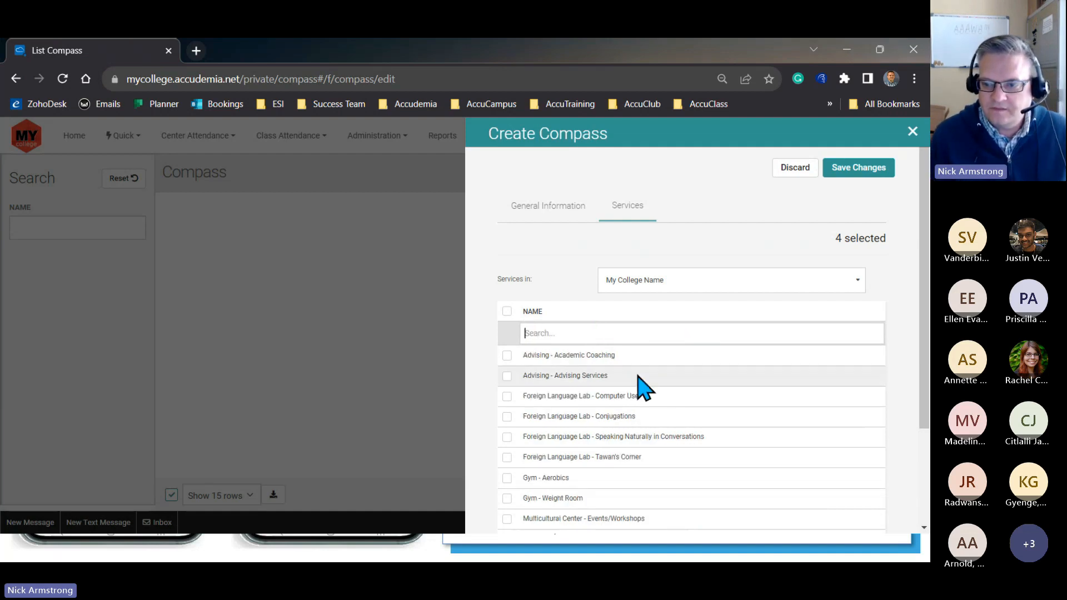
{"action": "scroll", "coordinate": [636, 439], "scroll_direction": "down", "scroll_amount": 2}
{"action": "scroll", "coordinate": [636, 444], "scroll_direction": "down", "scroll_amount": 2}
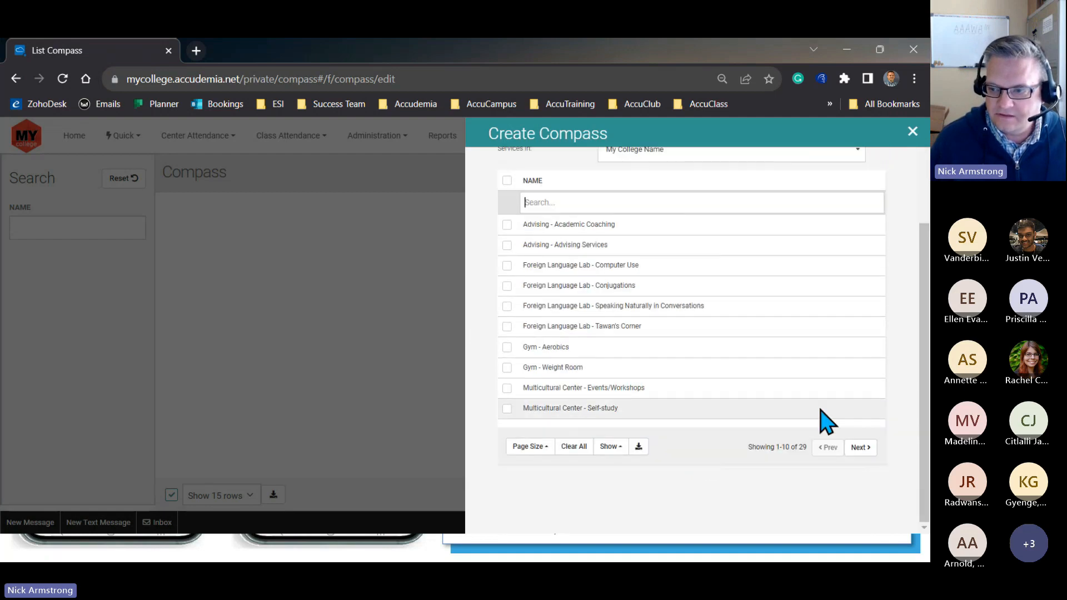
{"action": "left_click_drag", "start_coordinate": [798, 448], "coordinate": [807, 448]}
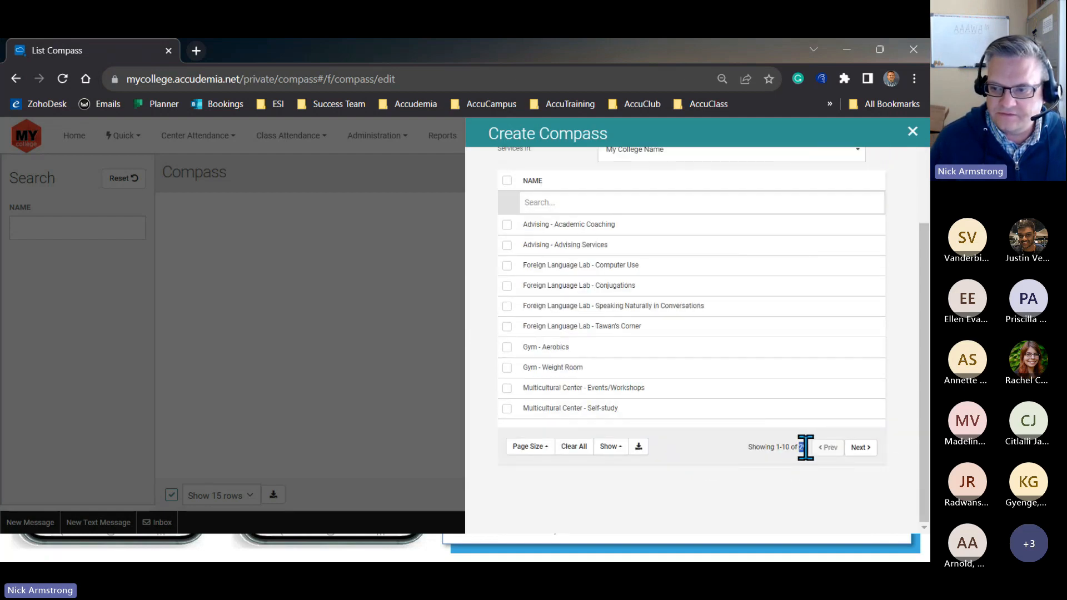
{"action": "left_click", "coordinate": [799, 480]}
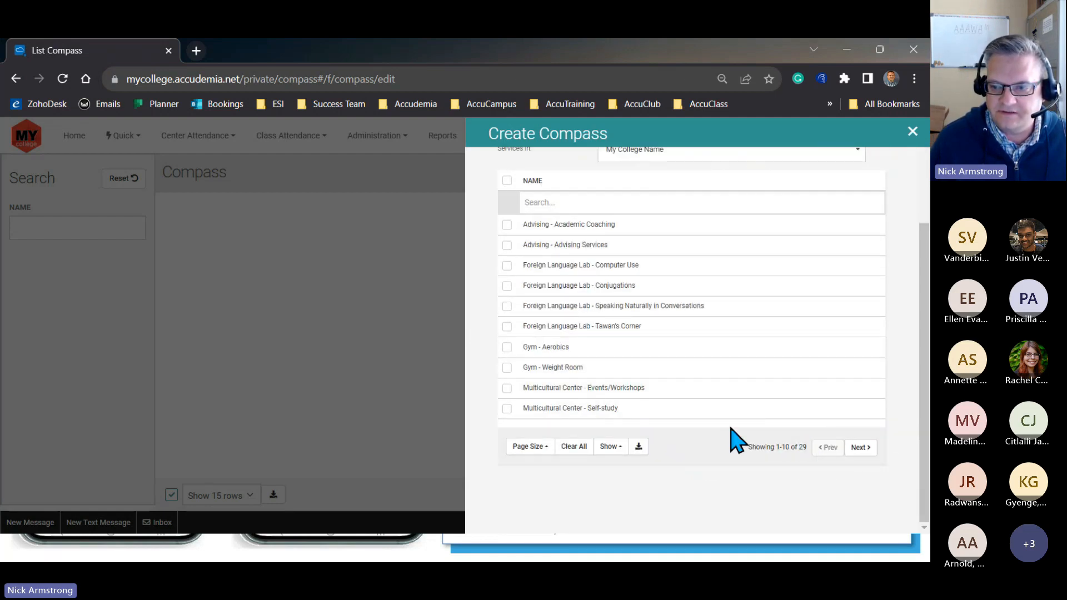
{"action": "left_click", "coordinate": [860, 447]}
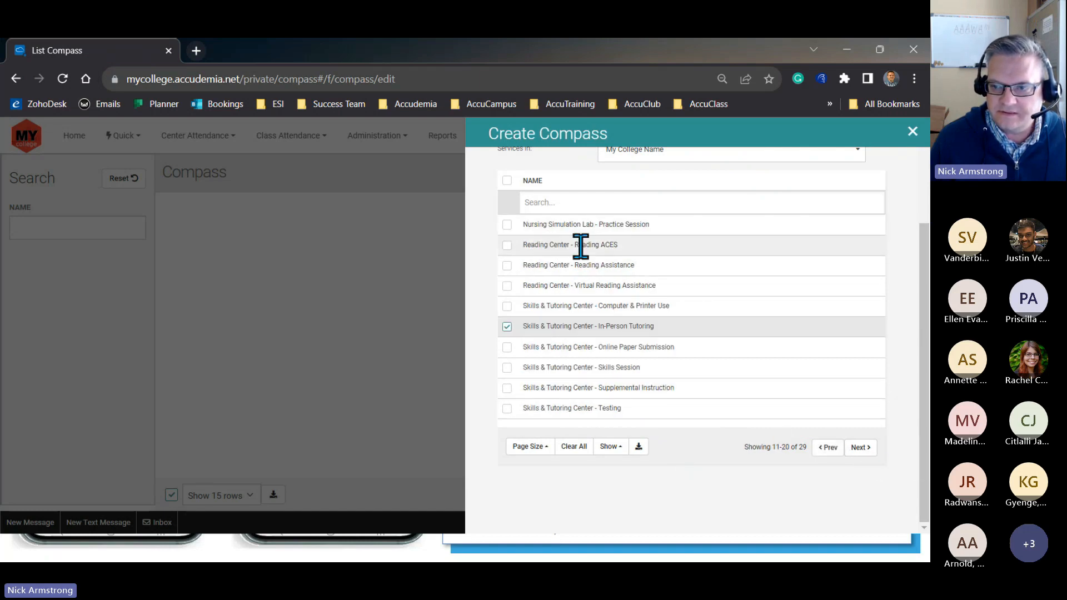
{"action": "left_click", "coordinate": [506, 226]}
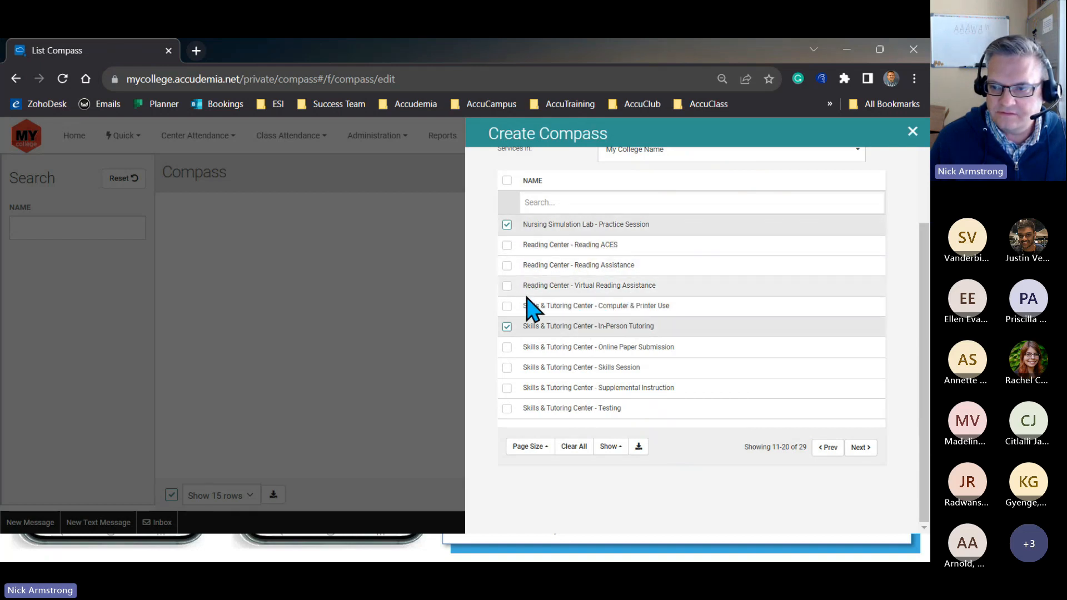
{"action": "left_click", "coordinate": [505, 268]}
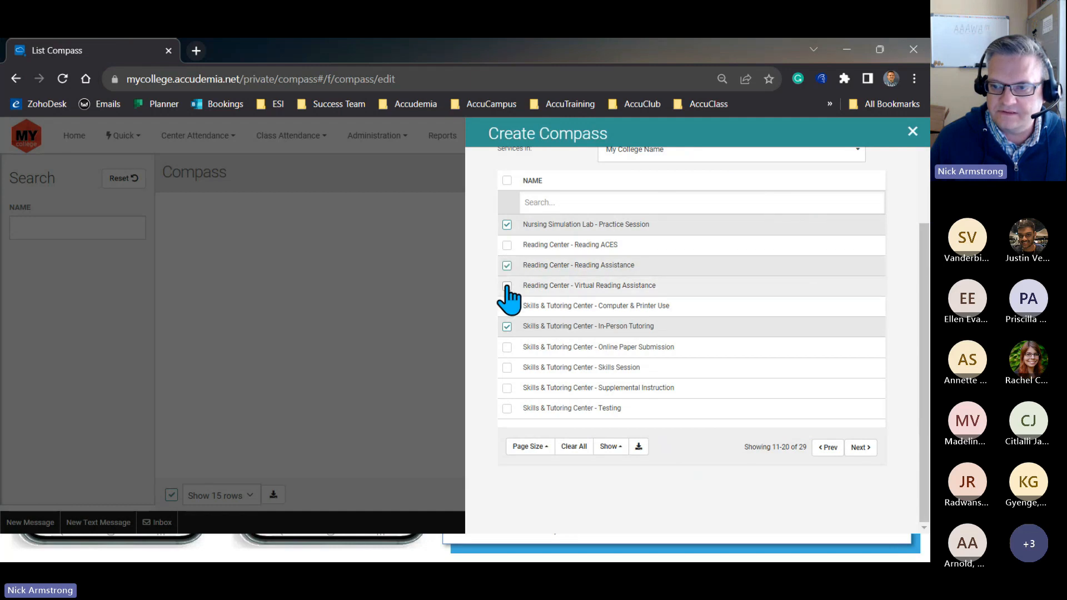
{"action": "left_click", "coordinate": [506, 288]}
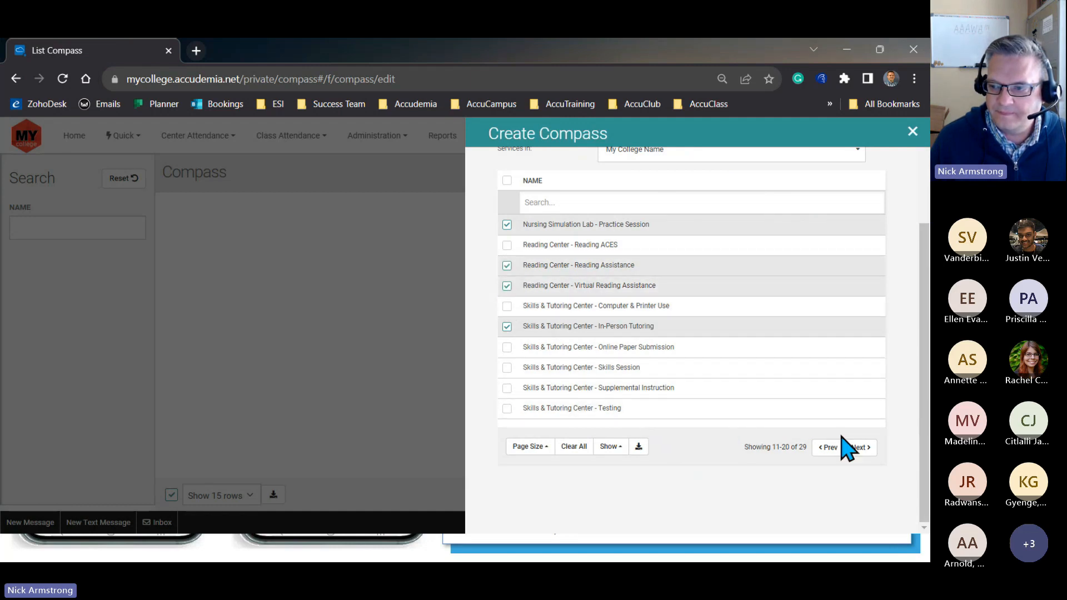
- Select STEM Center - Virtual Tutoring and Student Success Center - Student-Athlete Tutoring among the remaining services and try to save the compass
{"action": "left_click", "coordinate": [860, 448]}
{"action": "scroll", "coordinate": [650, 367], "scroll_direction": "up", "scroll_amount": 2}
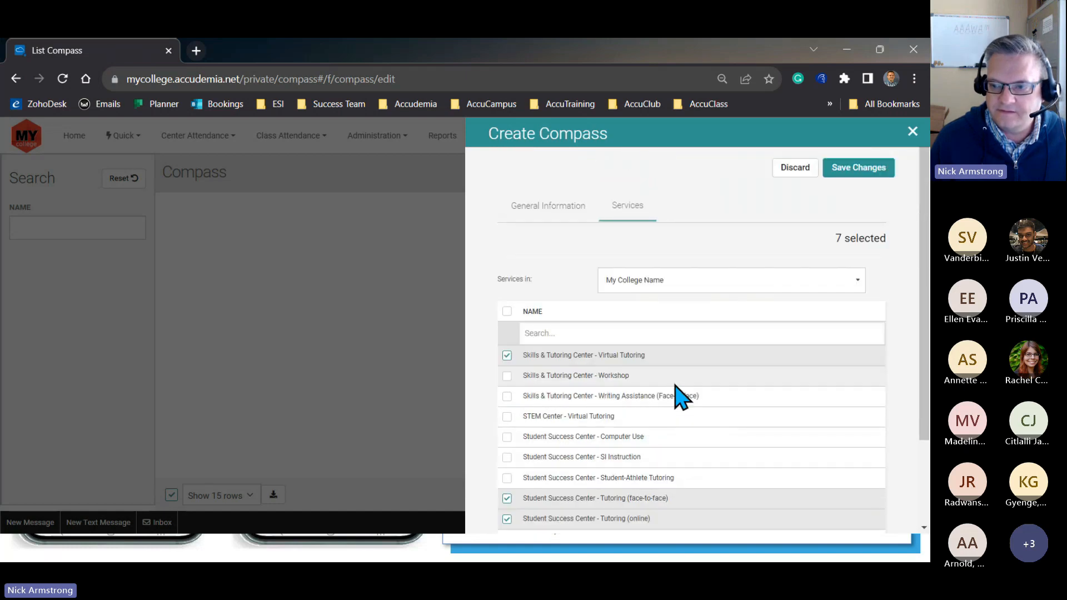
{"action": "left_click", "coordinate": [506, 417]}
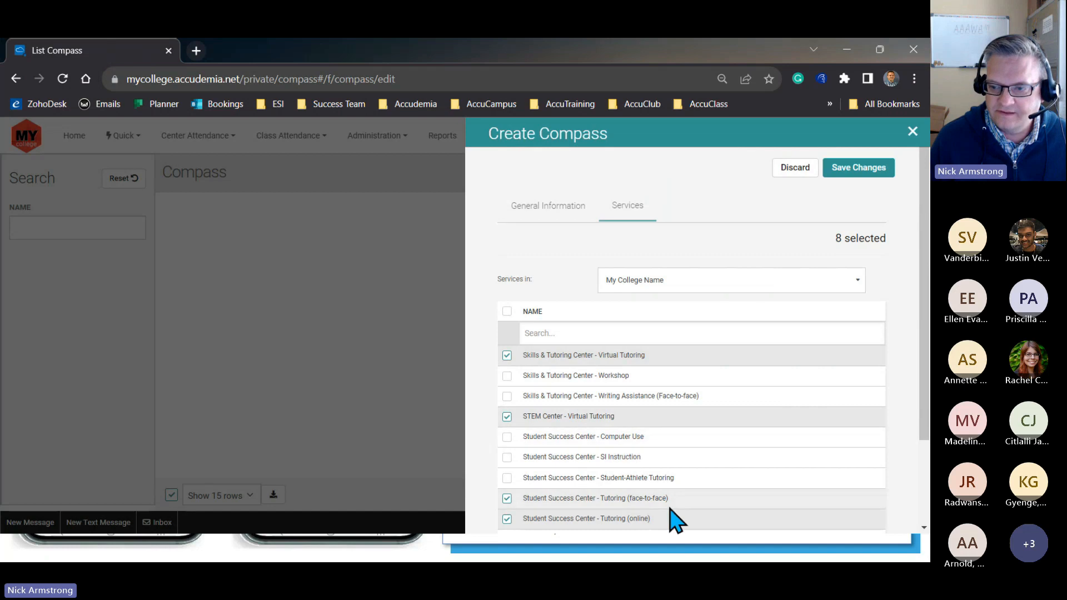
{"action": "scroll", "coordinate": [674, 517], "scroll_direction": "down", "scroll_amount": 2}
{"action": "left_click", "coordinate": [507, 367]}
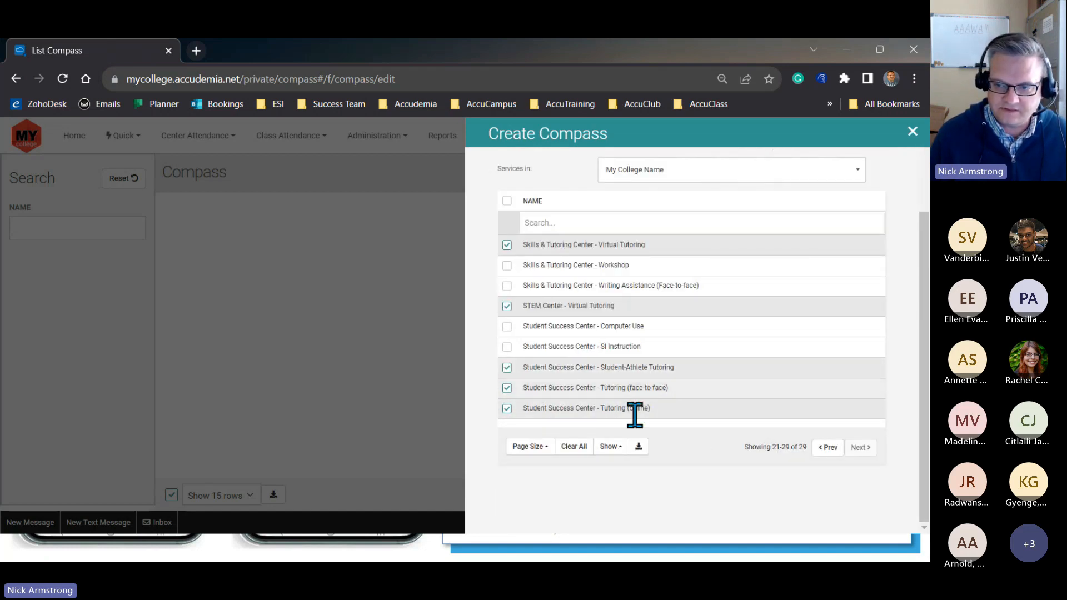
{"action": "scroll", "coordinate": [743, 452], "scroll_direction": "up", "scroll_amount": 2}
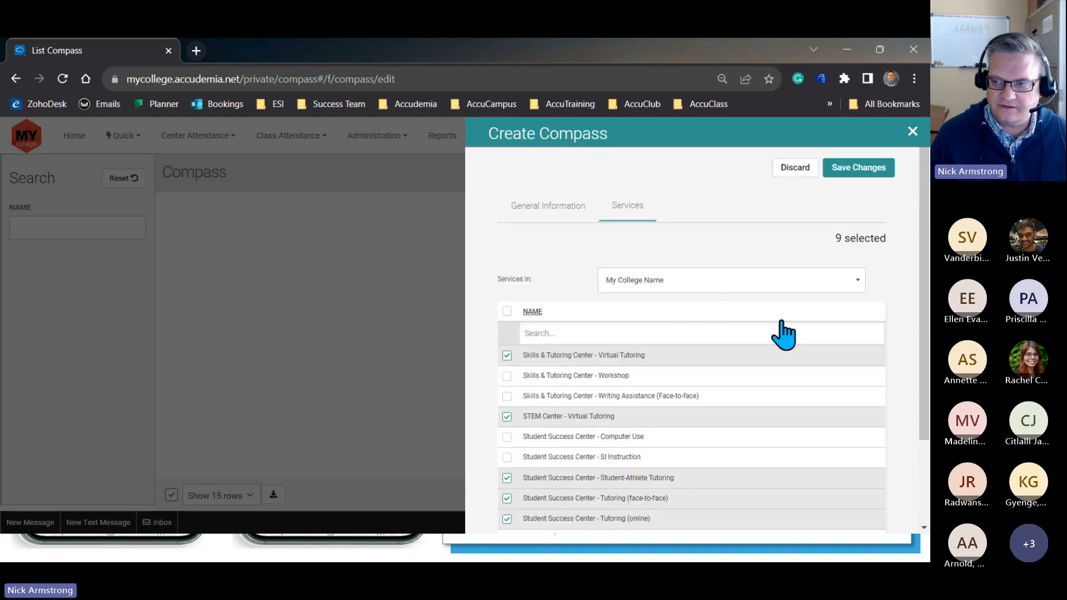
{"action": "left_click", "coordinate": [858, 169]}
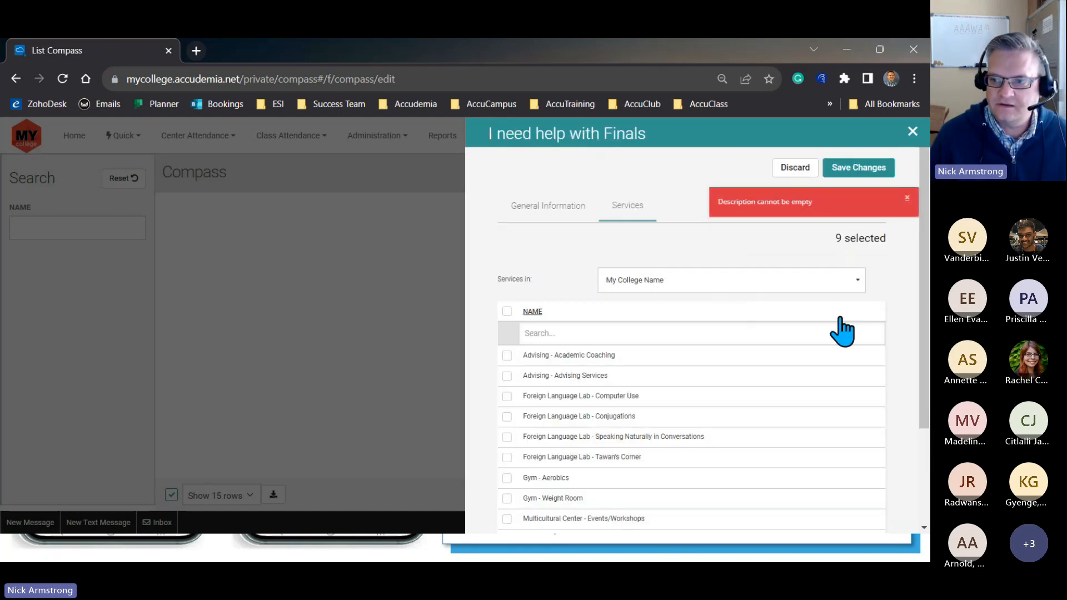
- Enter the compass description "Use this option to find tutorial services around campus." and save the compass
{"action": "left_click", "coordinate": [543, 207]}
{"action": "left_click", "coordinate": [624, 281]}
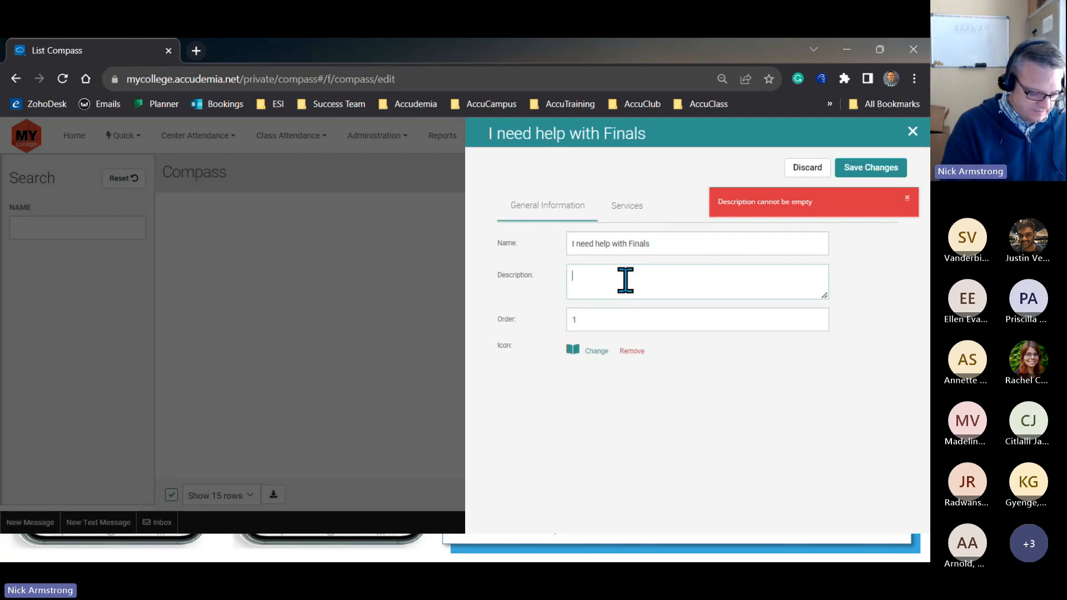
{"action": "type", "text": "Use this option to find tutorial services around campus."}
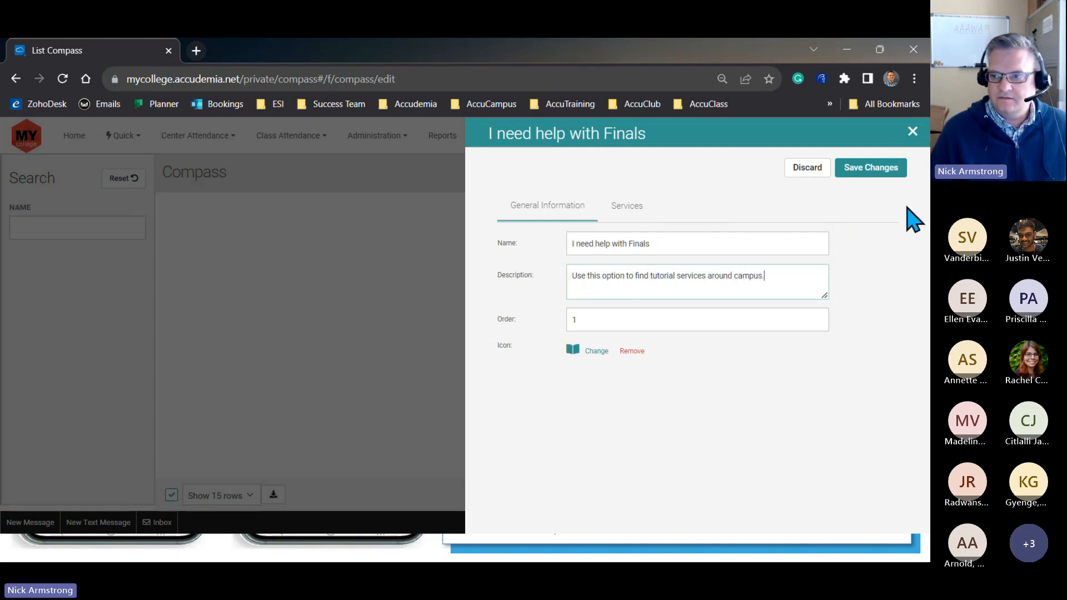
{"action": "left_click", "coordinate": [881, 169]}
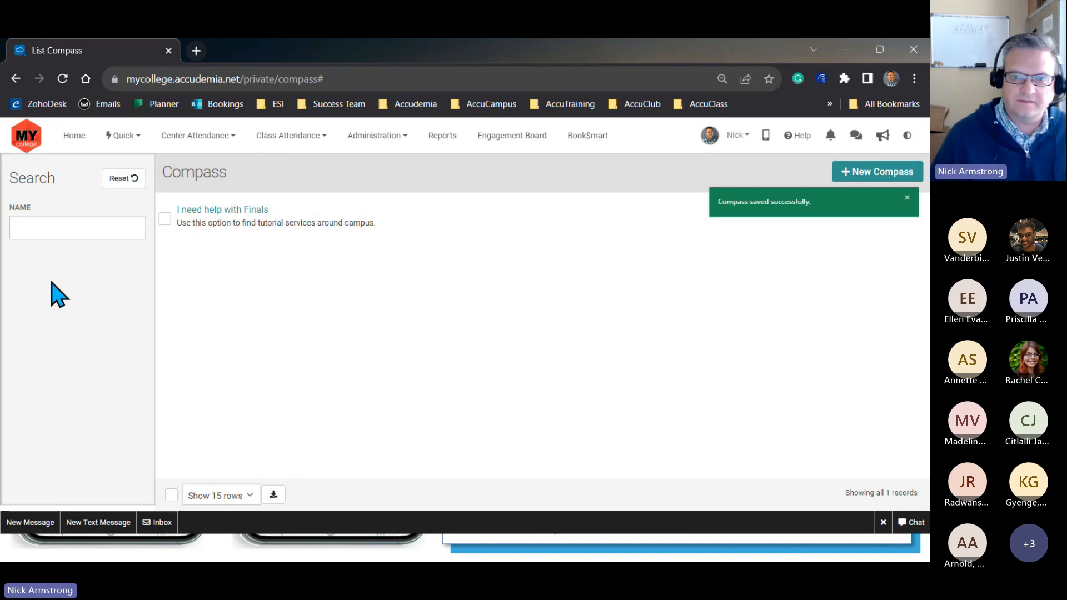
- Create a new compass named "I need a quiet place to study" with the description "Find all the areas we offer study spaces."
{"action": "left_click", "coordinate": [862, 180]}
{"action": "left_click", "coordinate": [627, 240]}
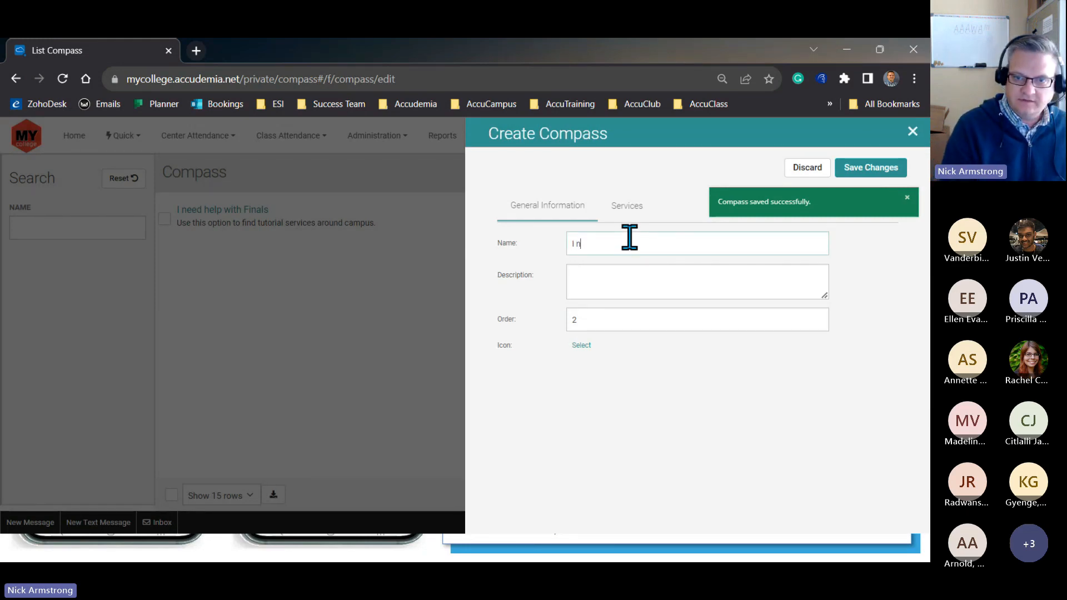
{"action": "type", "text": "I need a quit"}
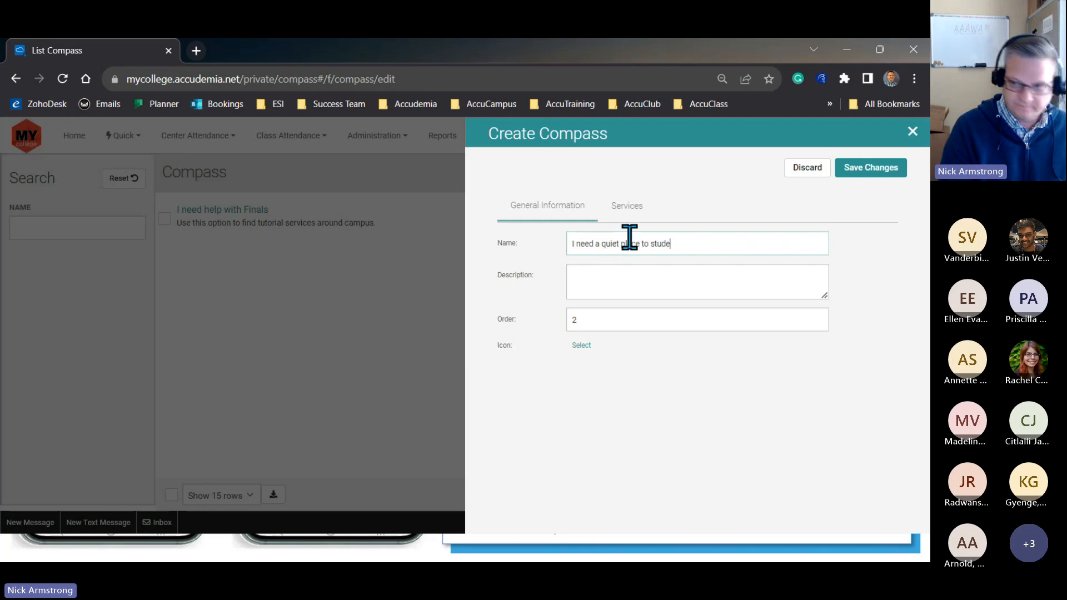
{"action": "left_click", "coordinate": [595, 276]}
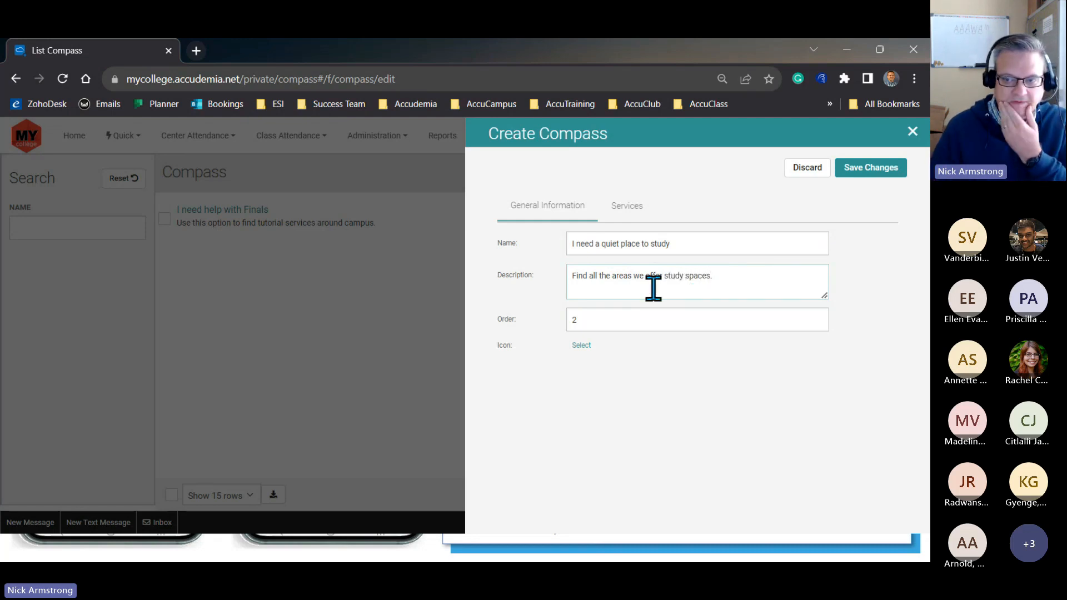
- Choose the icon of a person reading a book for the quiet study compass, keeping its order at 2
{"action": "double_click", "coordinate": [592, 317]}
{"action": "left_click", "coordinate": [582, 352]}
{"action": "left_click", "coordinate": [582, 346]}
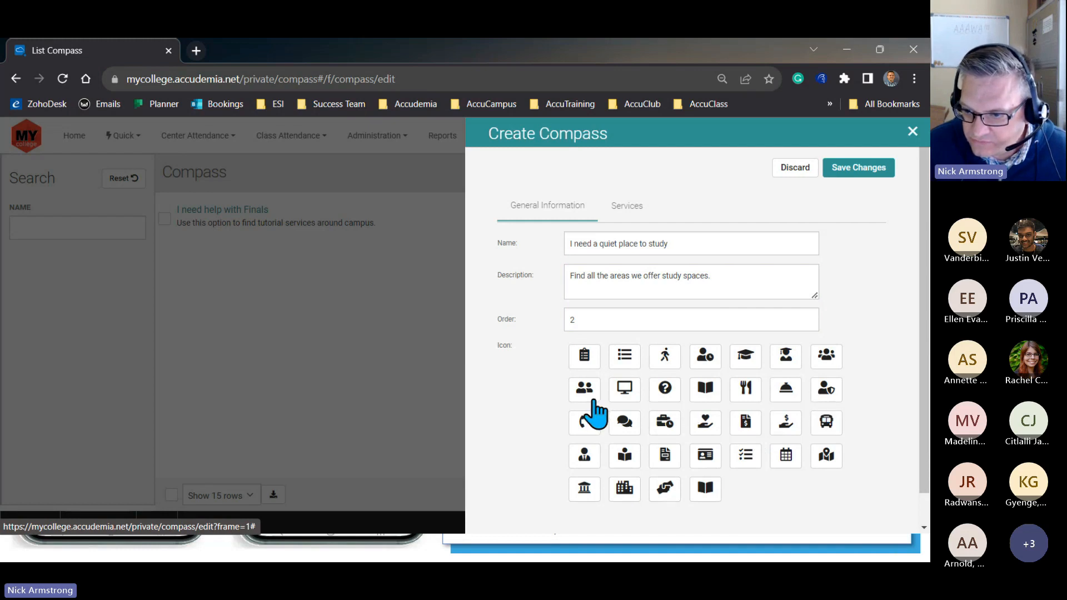
{"action": "left_click", "coordinate": [623, 459]}
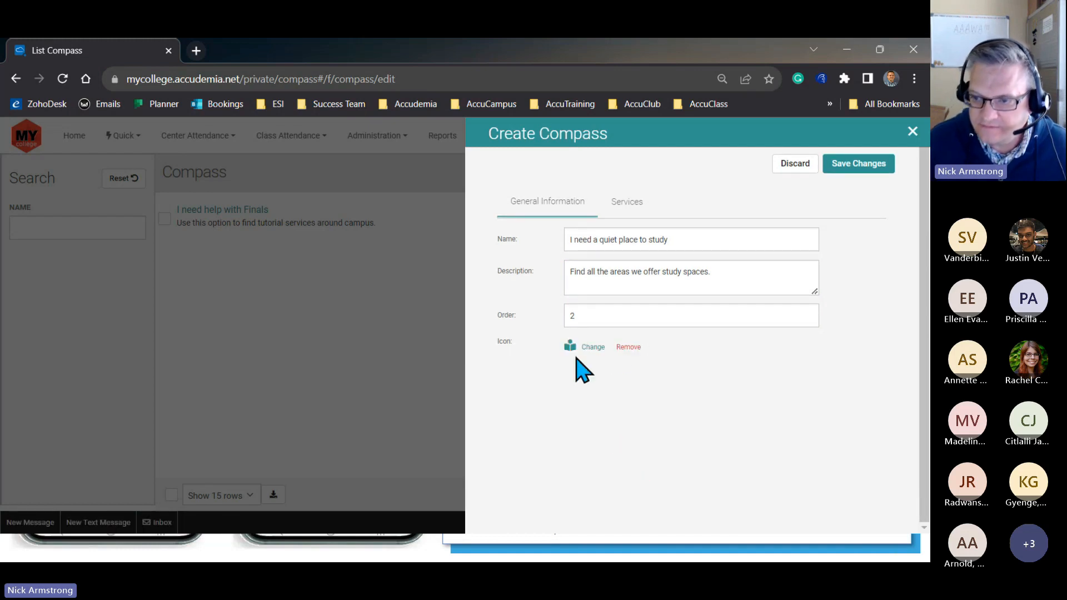
- Search the services for "self" and add Multicultural Center - Self-study to the quiet study compass
{"action": "left_click", "coordinate": [627, 203]}
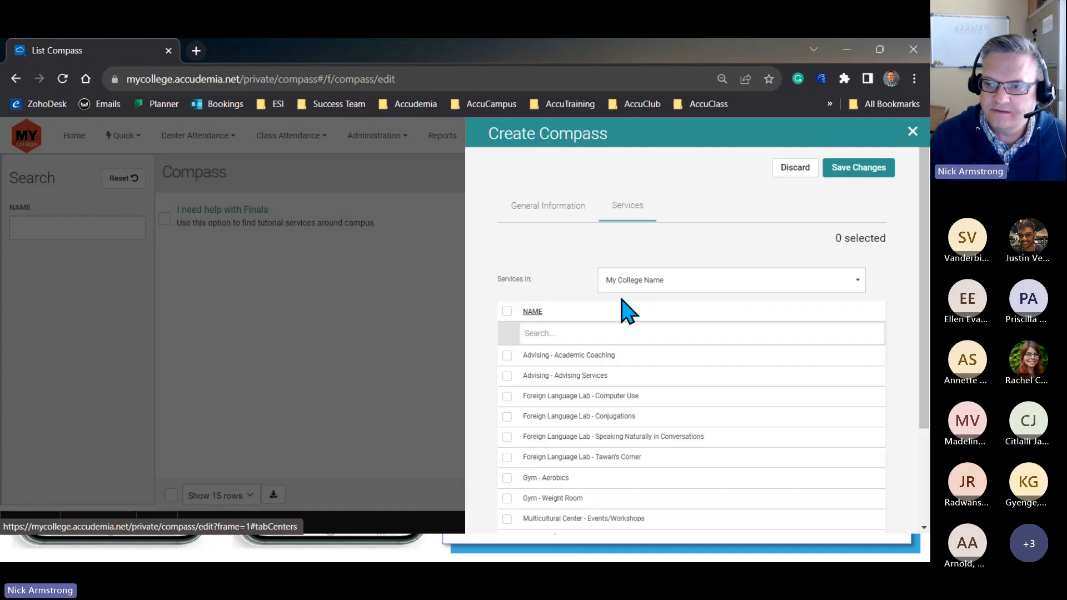
{"action": "left_click", "coordinate": [595, 333]}
{"action": "type", "text": "self"}
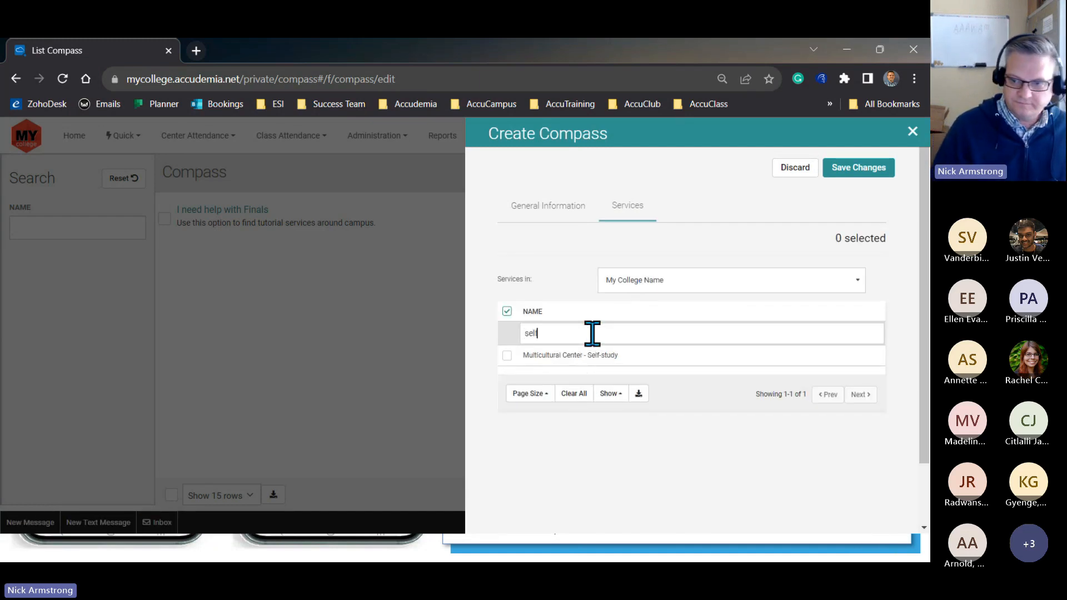
{"action": "left_click", "coordinate": [506, 355]}
- Search the services for "study", clear the search, and select Foreign Language Lab - Computer Use
{"action": "double_click", "coordinate": [549, 336]}
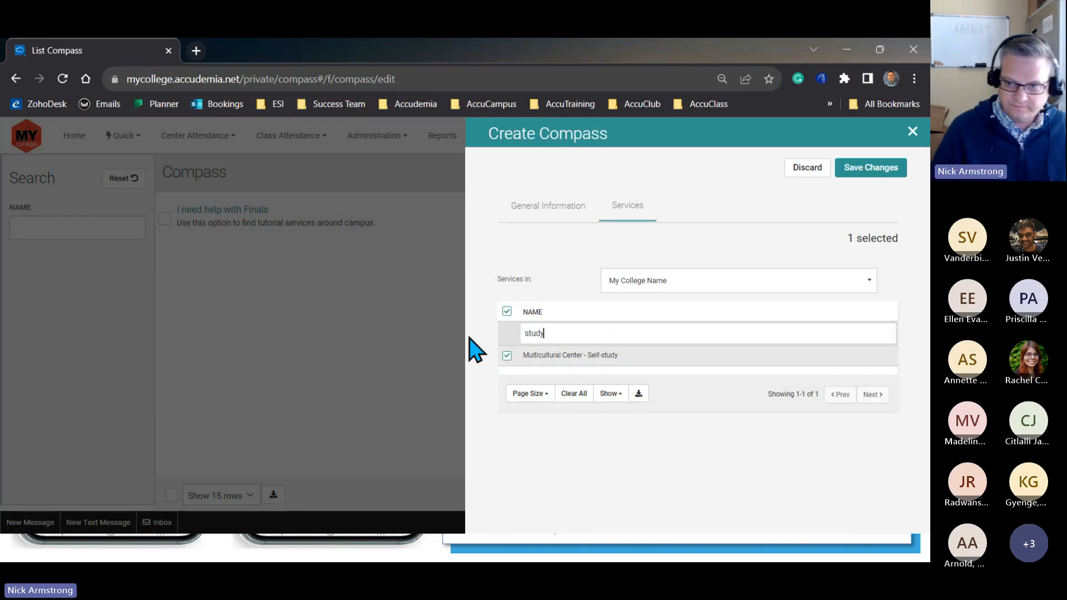
{"action": "double_click", "coordinate": [515, 333]}
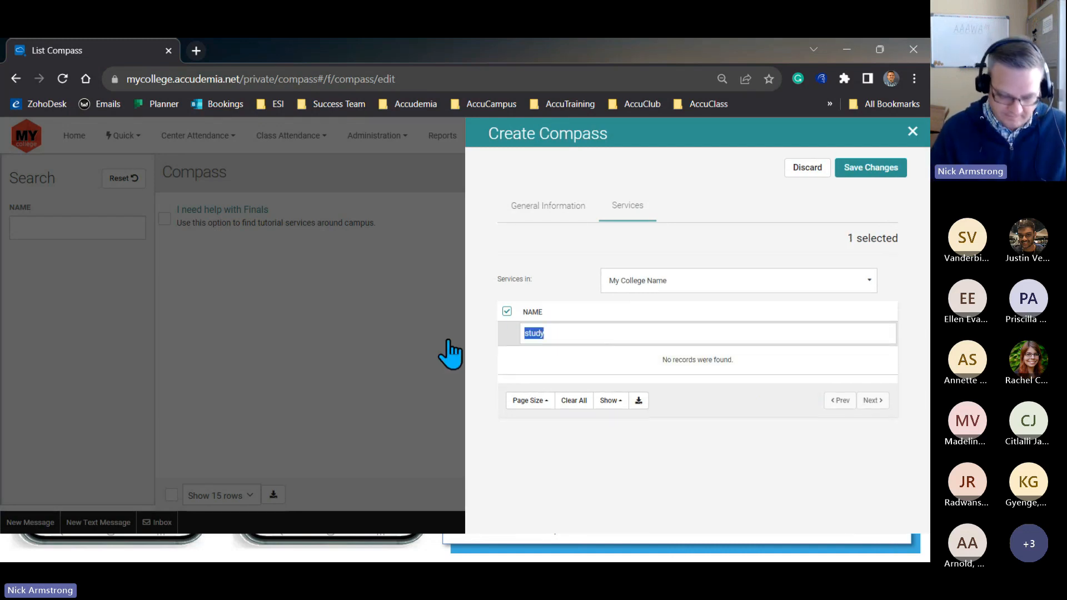
{"action": "key", "text": "BackSpace"}
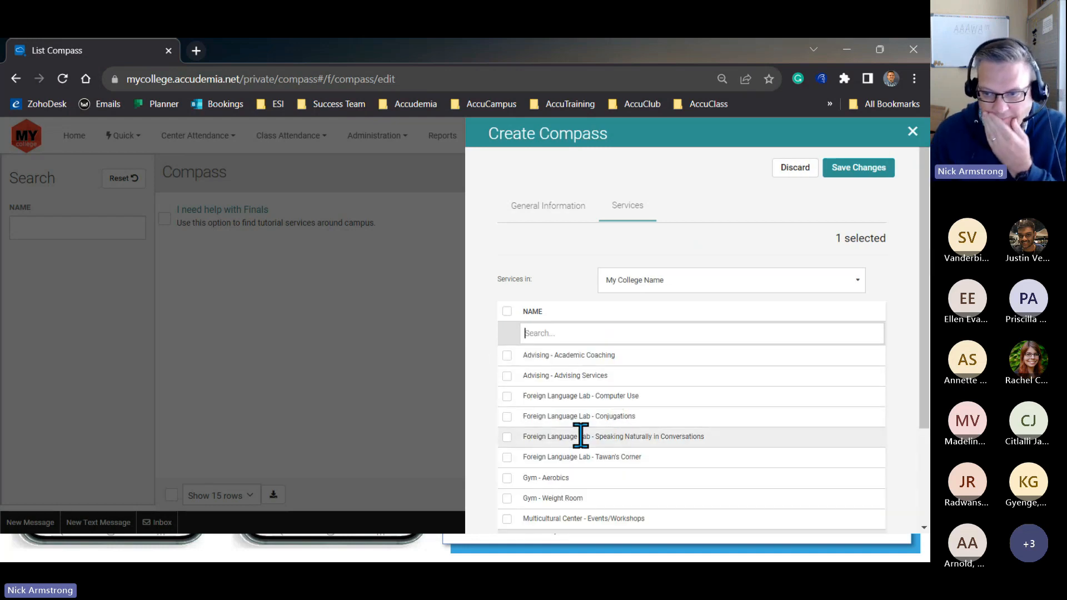
{"action": "left_click", "coordinate": [507, 396]}
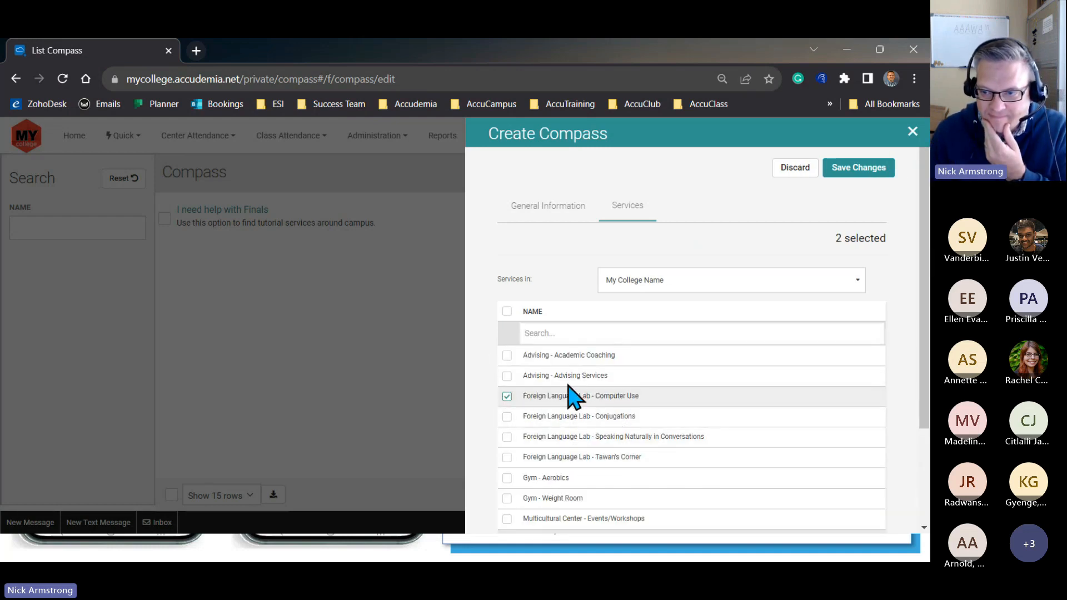
- Check the remaining services, select Skills & Tutoring Center - Computer & Printer Use, and save the quiet study compass
{"action": "scroll", "coordinate": [614, 459], "scroll_direction": "down", "scroll_amount": 1}
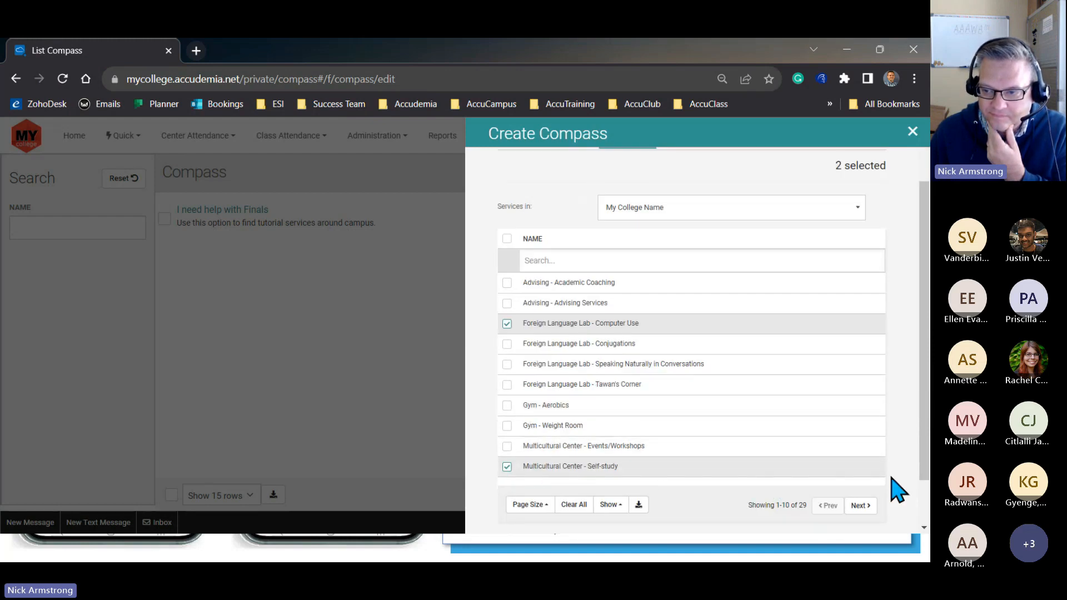
{"action": "left_click", "coordinate": [860, 506]}
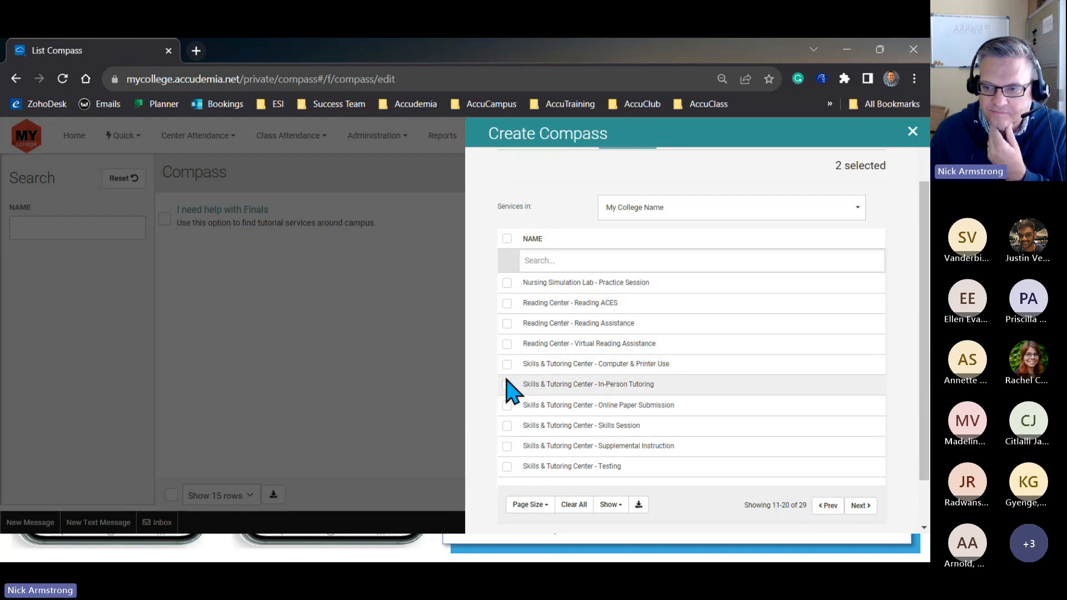
{"action": "left_click", "coordinate": [860, 505]}
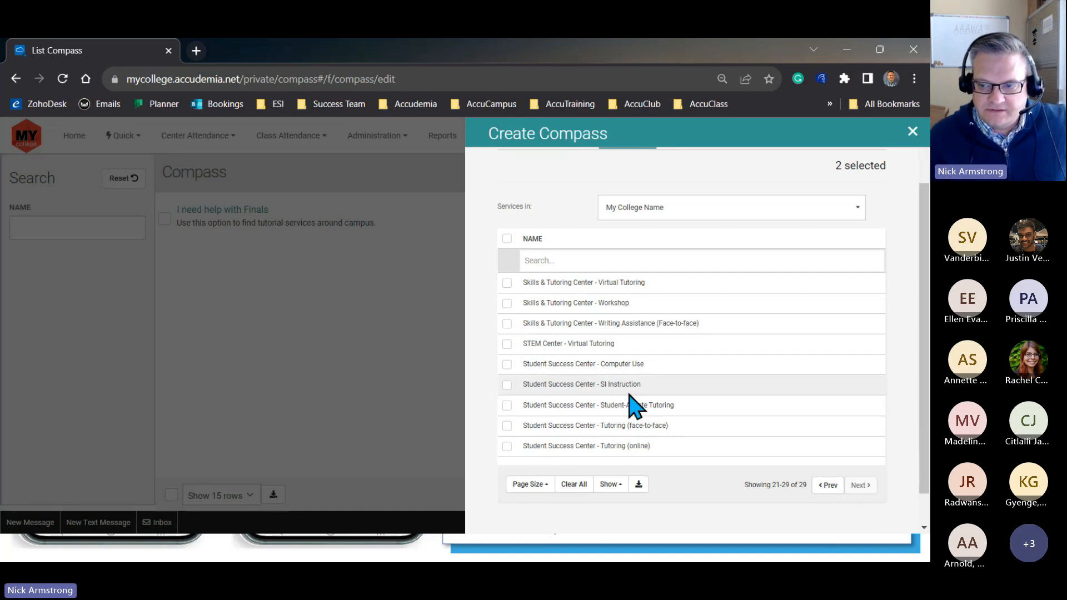
{"action": "left_click", "coordinate": [828, 486]}
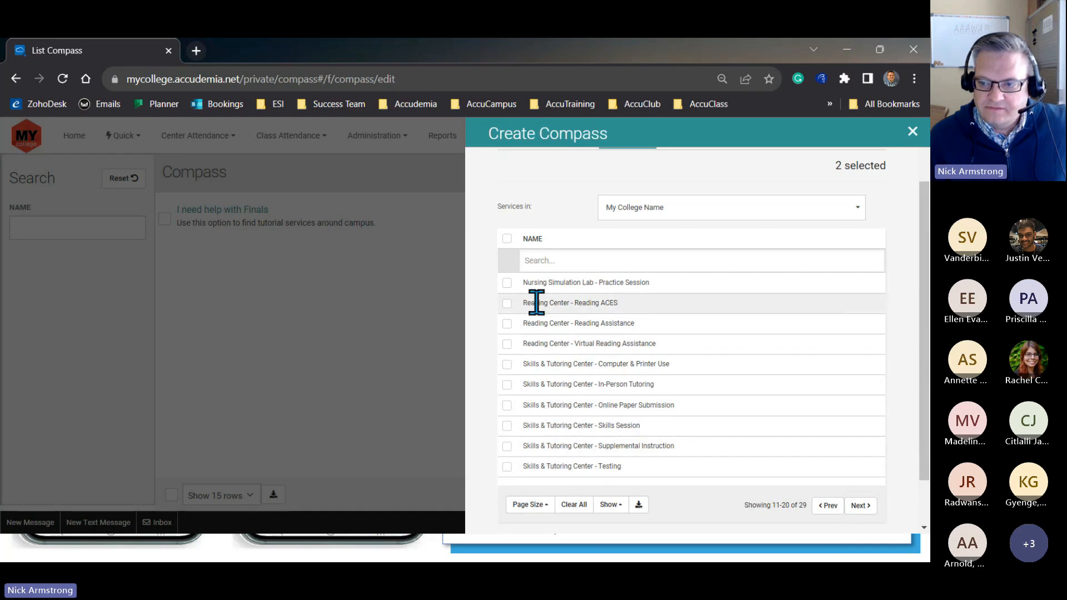
{"action": "left_click", "coordinate": [506, 364]}
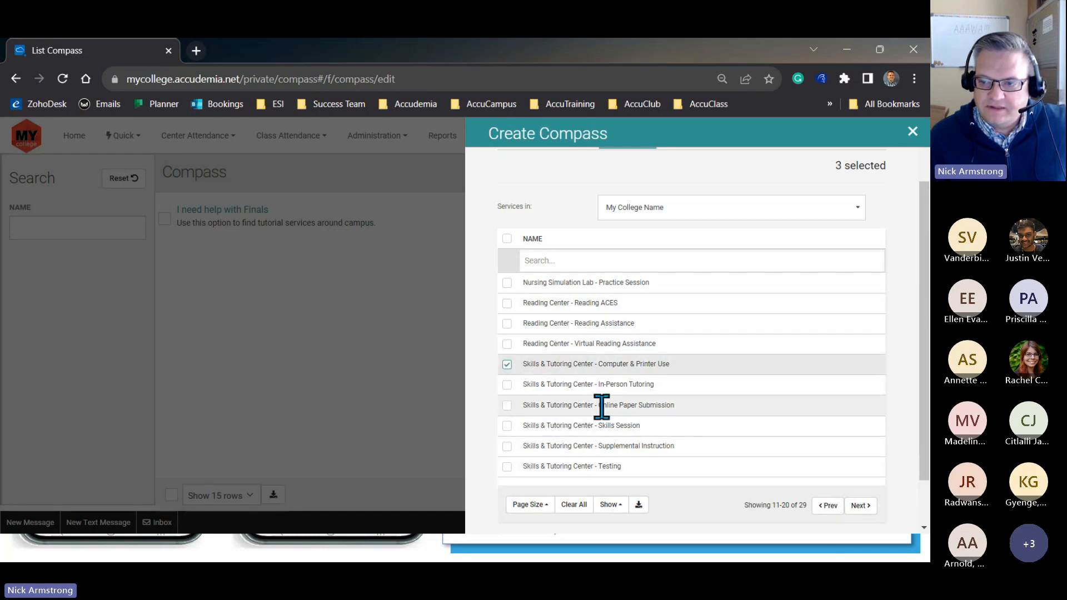
{"action": "scroll", "coordinate": [887, 207], "scroll_direction": "up", "scroll_amount": 2}
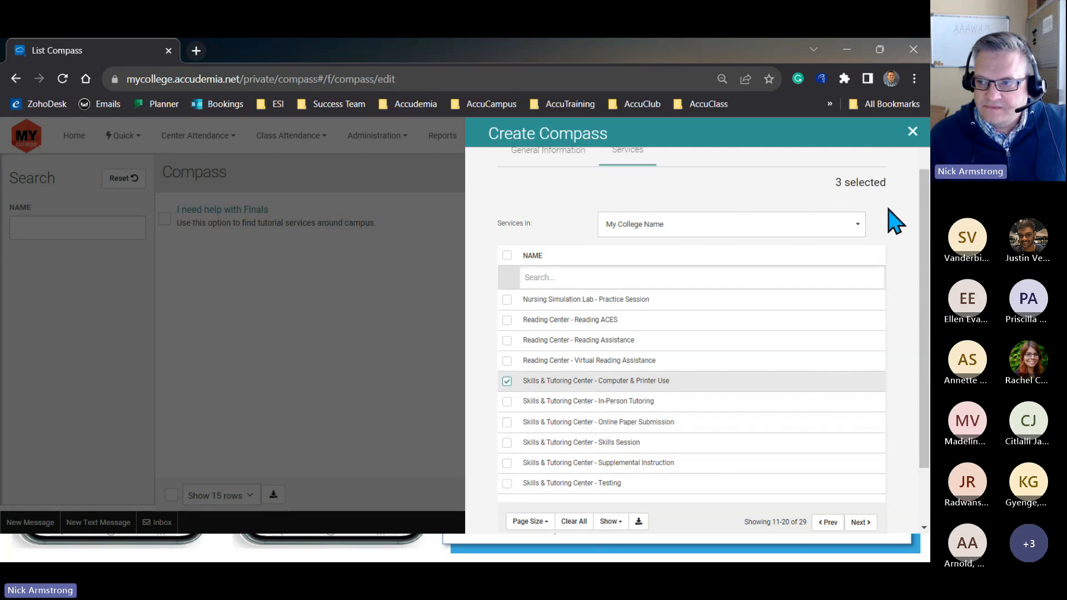
{"action": "left_click", "coordinate": [858, 168]}
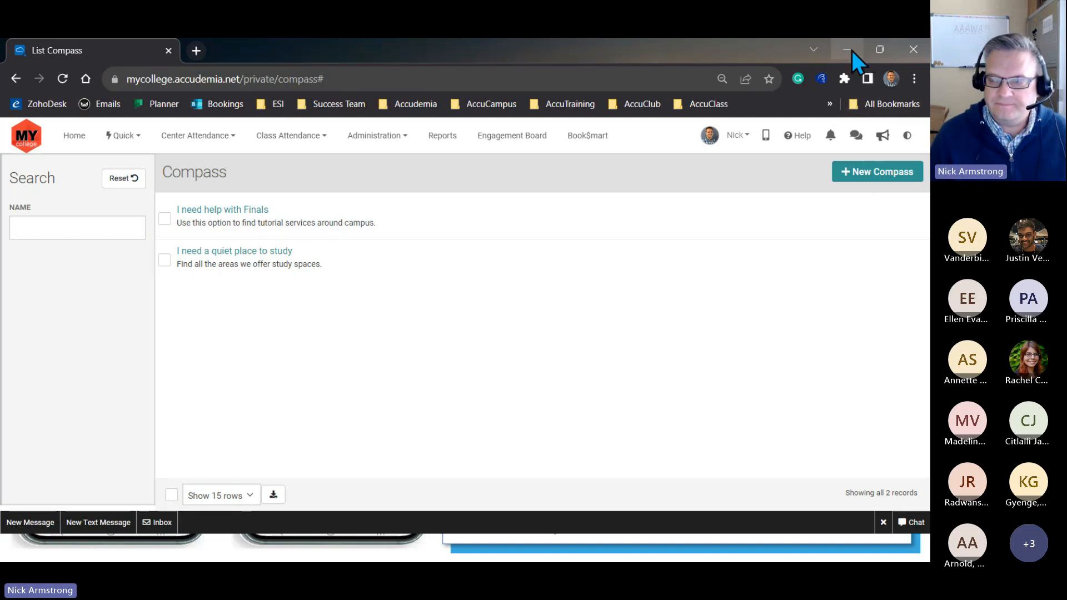
{"action": "left_click", "coordinate": [384, 137]}
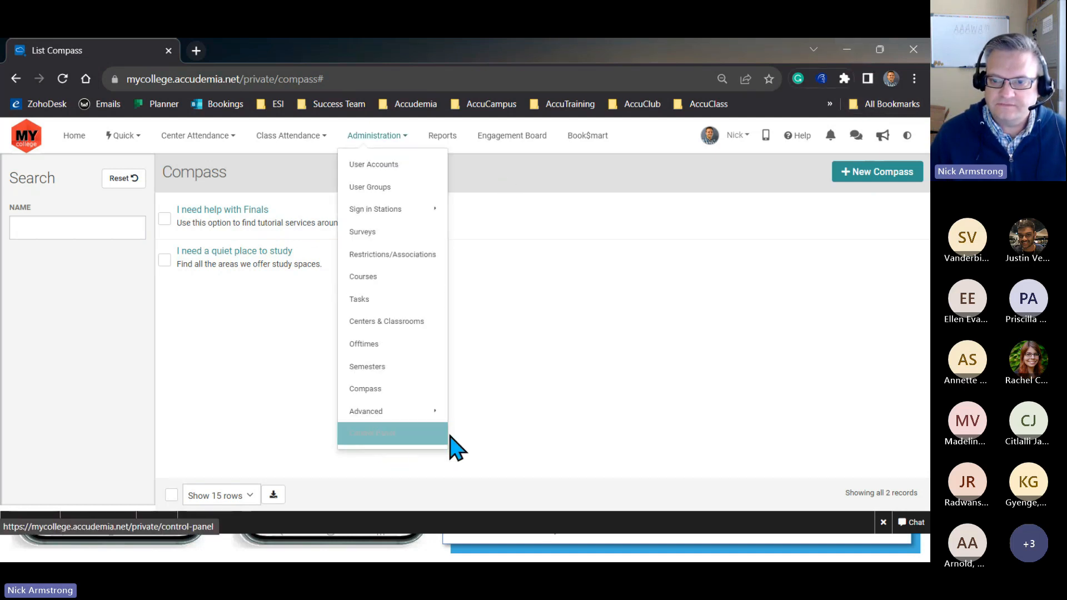
{"action": "left_click", "coordinate": [222, 424]}
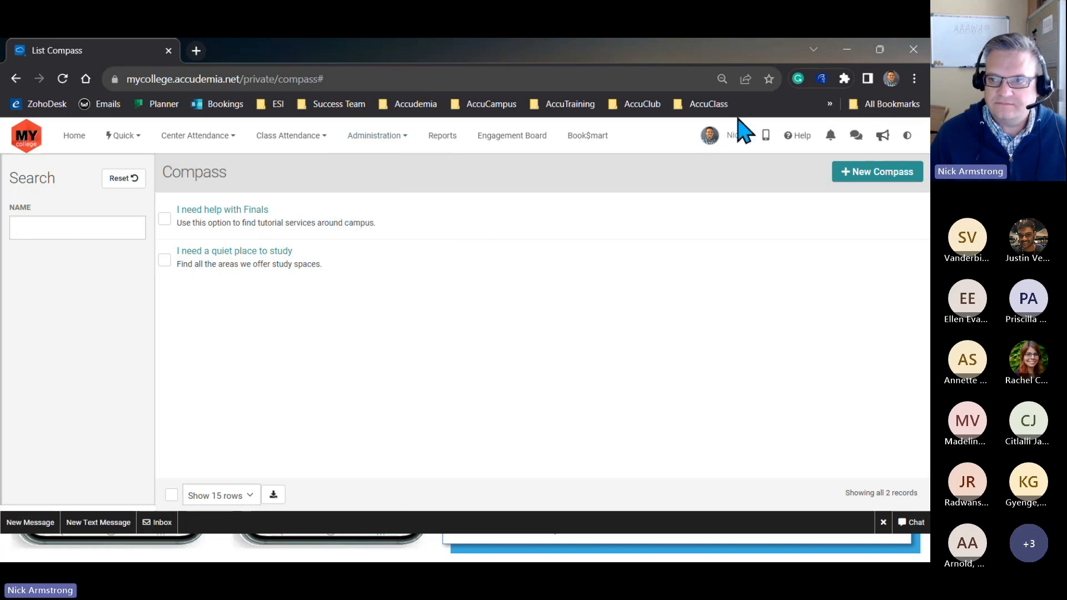
- Switch to the student's Edge window, maximize it, and open Campus Compass
{"action": "left_click", "coordinate": [843, 55]}
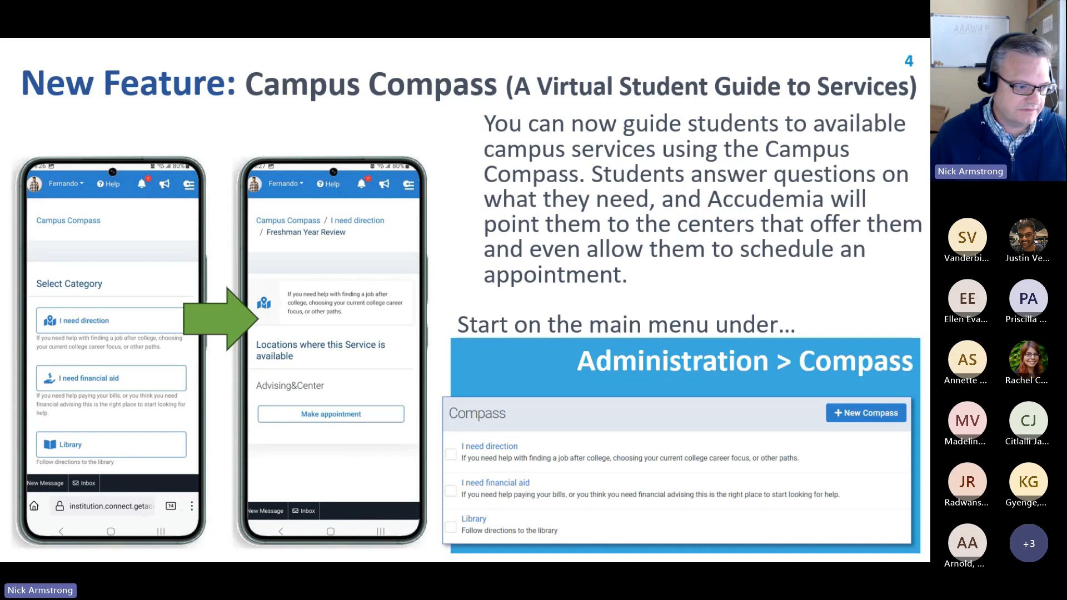
{"action": "key", "text": "alt+Tab"}
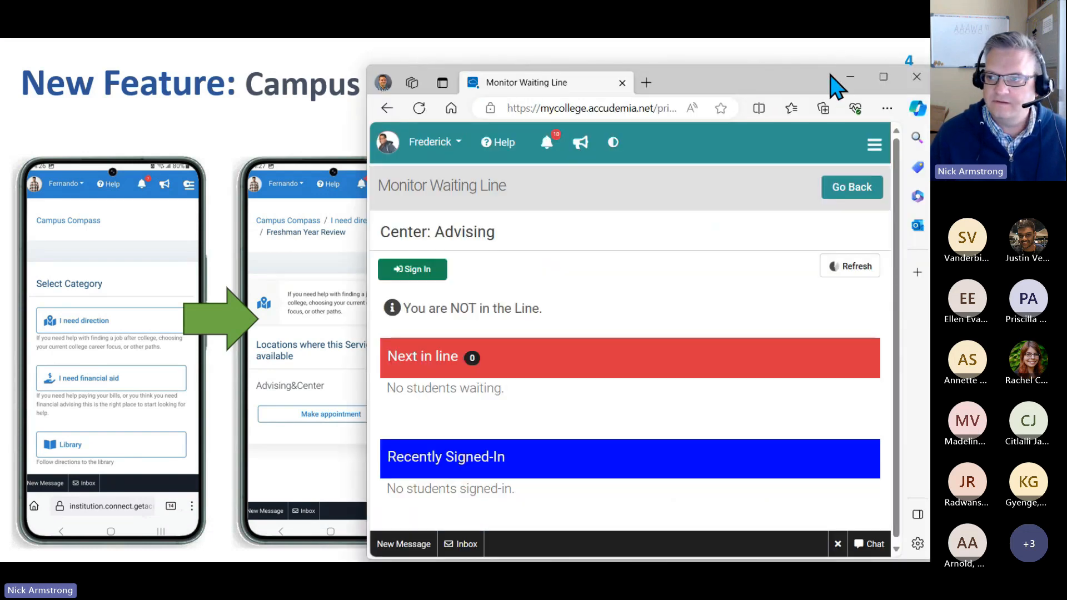
{"action": "left_click", "coordinate": [883, 77]}
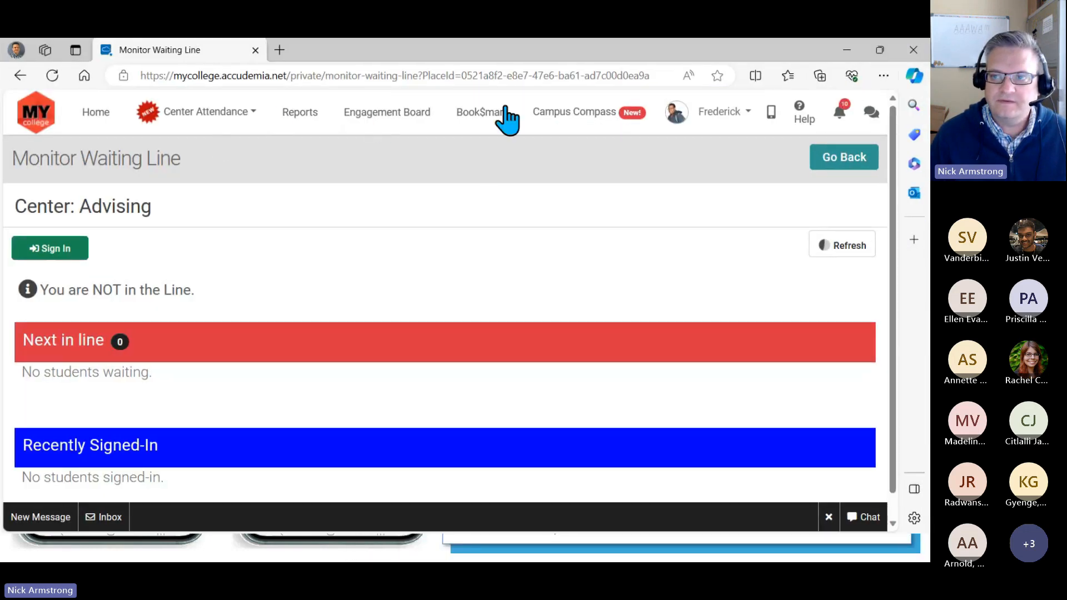
{"action": "left_click", "coordinate": [576, 122]}
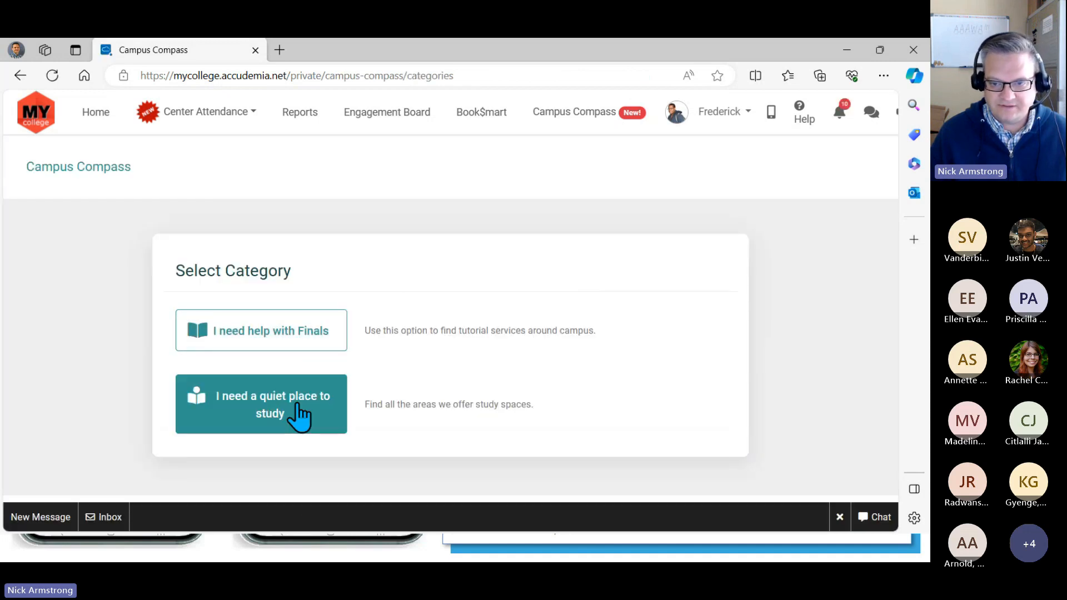
- Open the "I need help with Finals" category and look through its available services
{"action": "left_click", "coordinate": [293, 341]}
{"action": "scroll", "coordinate": [445, 366], "scroll_direction": "down", "scroll_amount": 3}
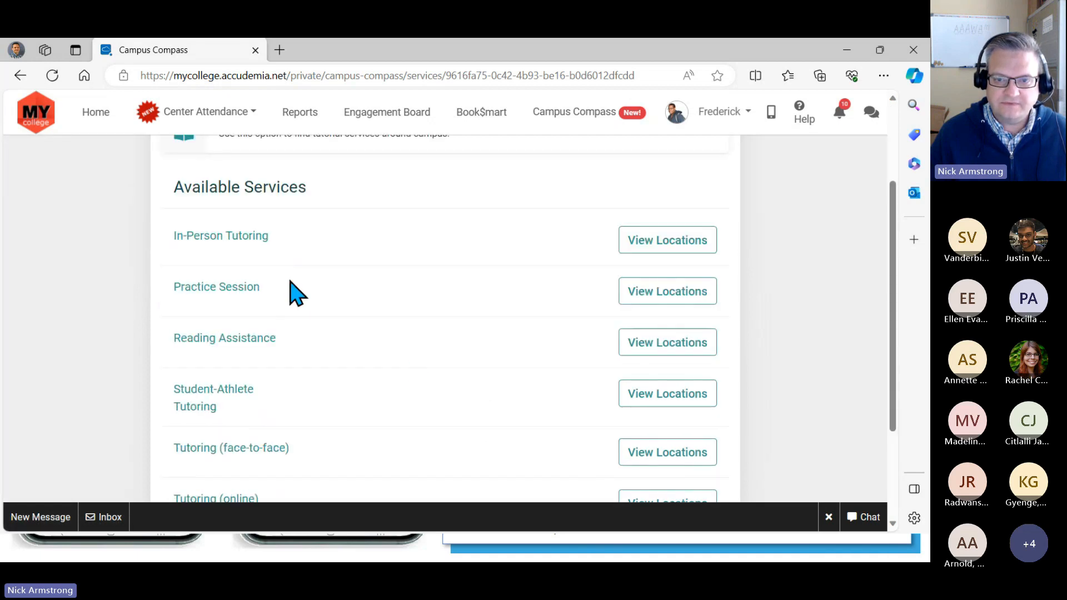
{"action": "scroll", "coordinate": [225, 416], "scroll_direction": "down", "scroll_amount": 3}
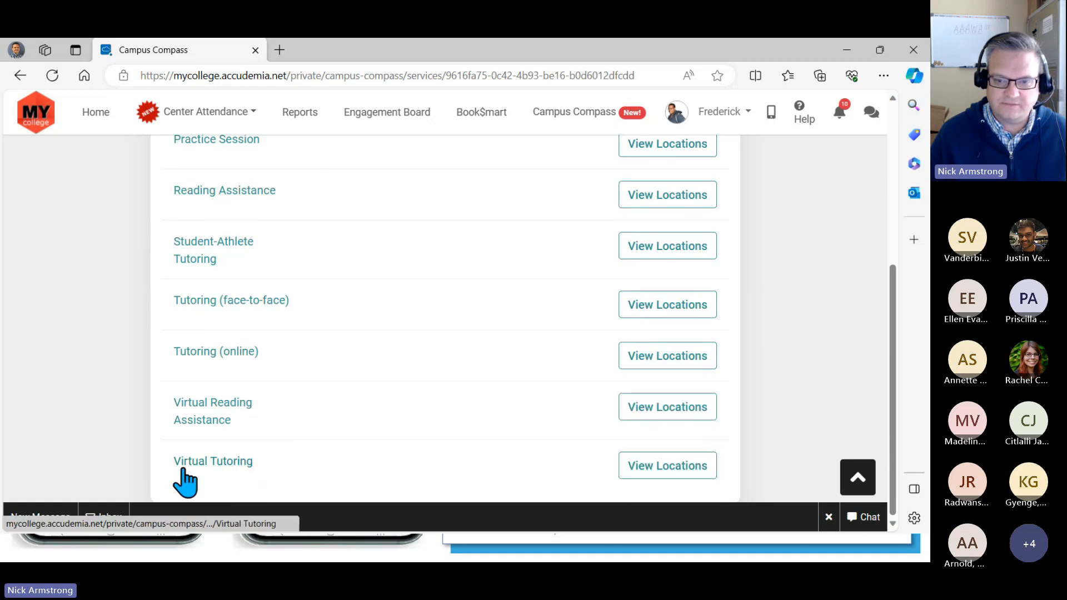
{"action": "scroll", "coordinate": [592, 435], "scroll_direction": "up", "scroll_amount": 3}
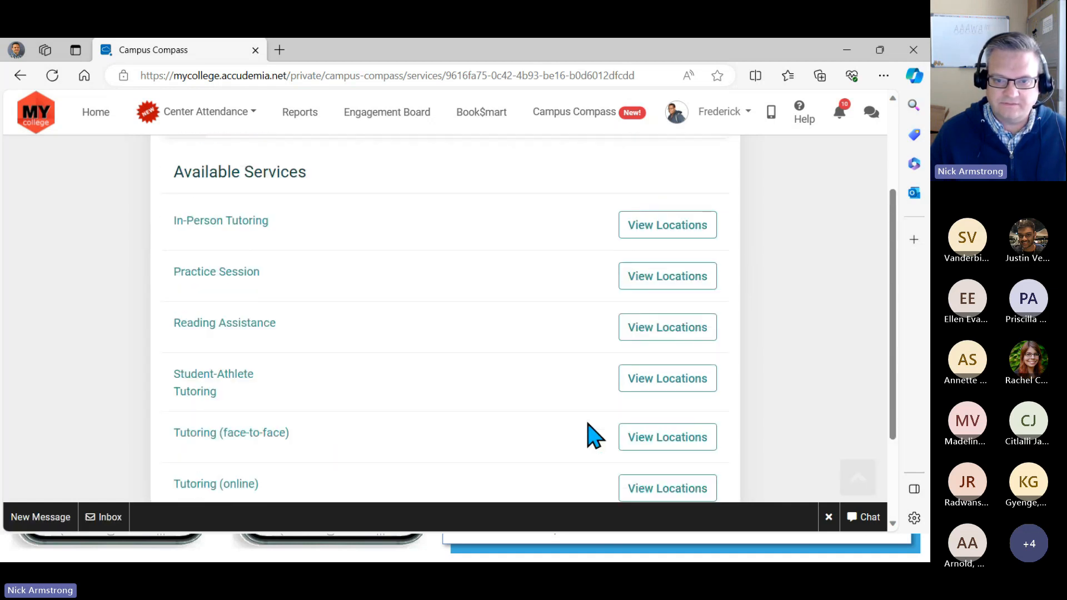
{"action": "scroll", "coordinate": [651, 447], "scroll_direction": "down", "scroll_amount": 3}
- View the locations offering Virtual Tutoring and examine the centers and their appointment options
{"action": "left_click", "coordinate": [675, 472]}
{"action": "scroll", "coordinate": [381, 369], "scroll_direction": "down", "scroll_amount": 2}
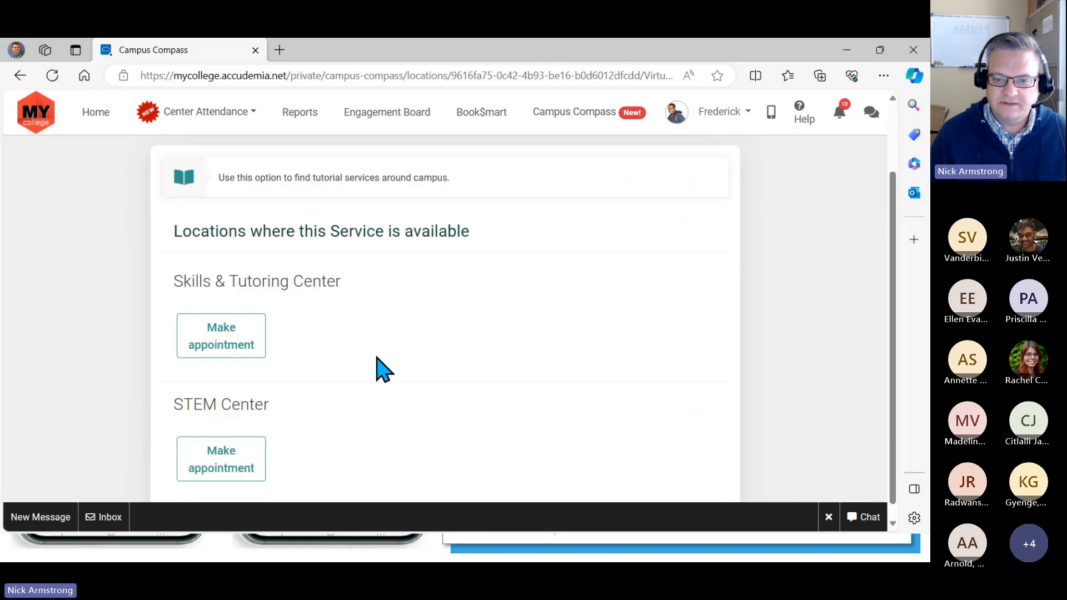
{"action": "left_click_drag", "start_coordinate": [170, 271], "coordinate": [343, 281]}
{"action": "left_click_drag", "start_coordinate": [175, 390], "coordinate": [282, 400]}
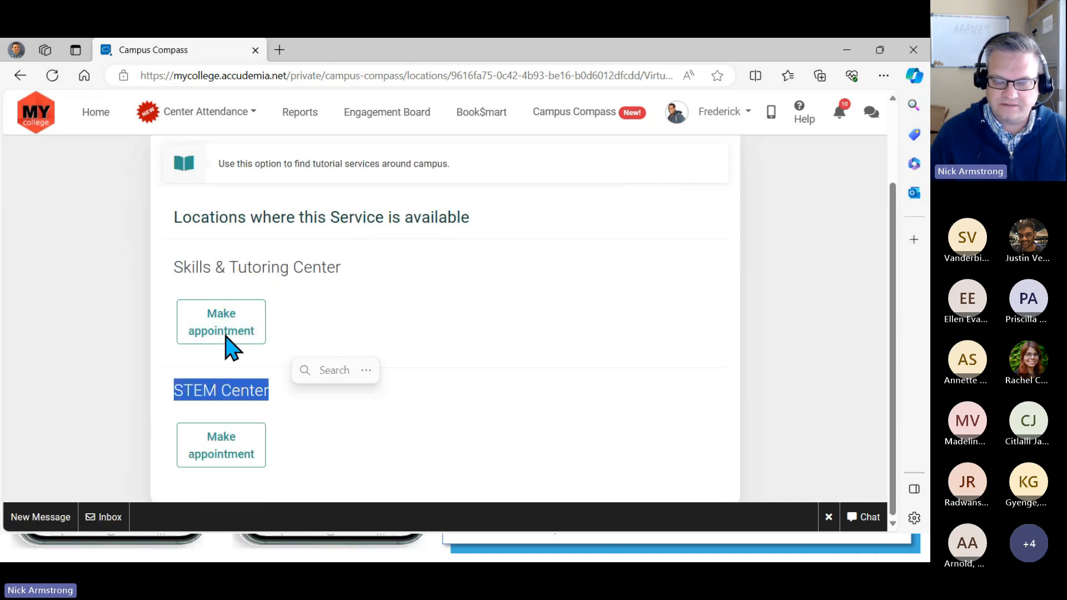
{"action": "left_click", "coordinate": [355, 457]}
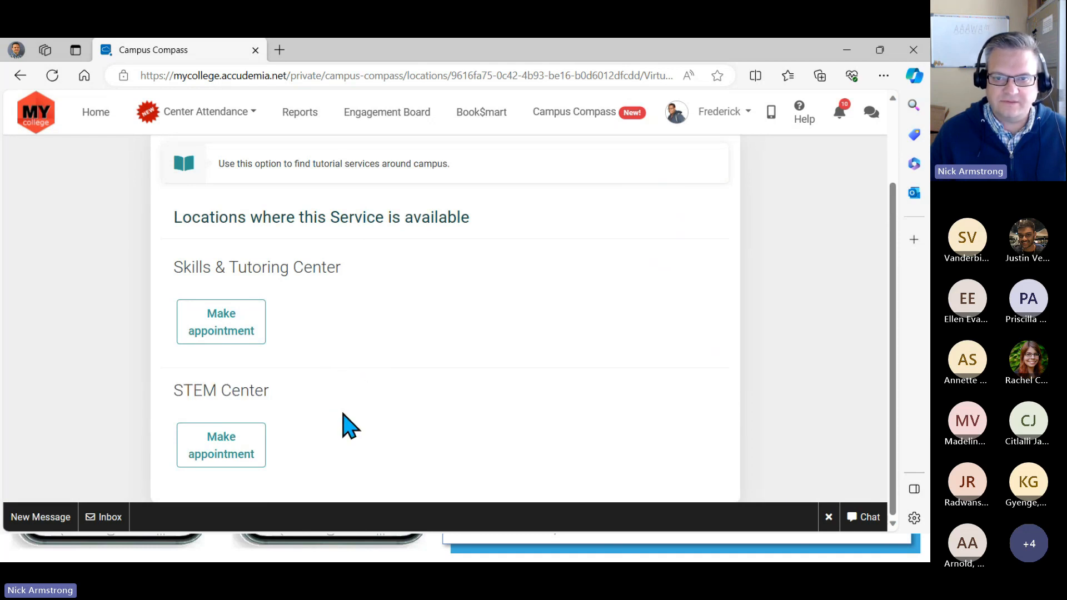
{"action": "scroll", "coordinate": [341, 411], "scroll_direction": "up", "scroll_amount": 2}
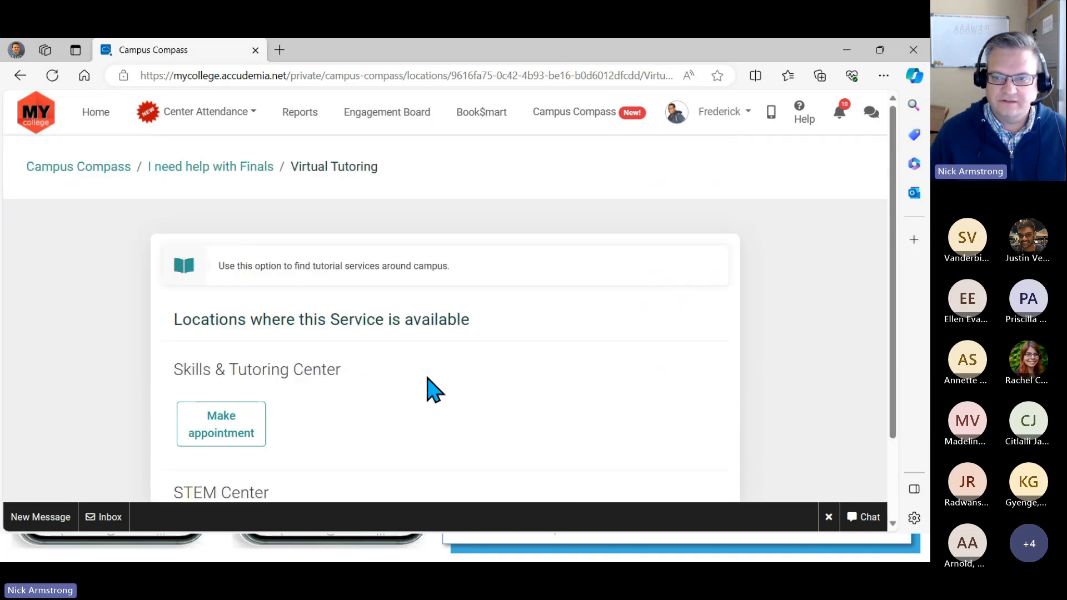
- Open the "I need a quiet place to study" category, view the Self-study locations, and return to its service list
{"action": "left_click", "coordinate": [230, 169]}
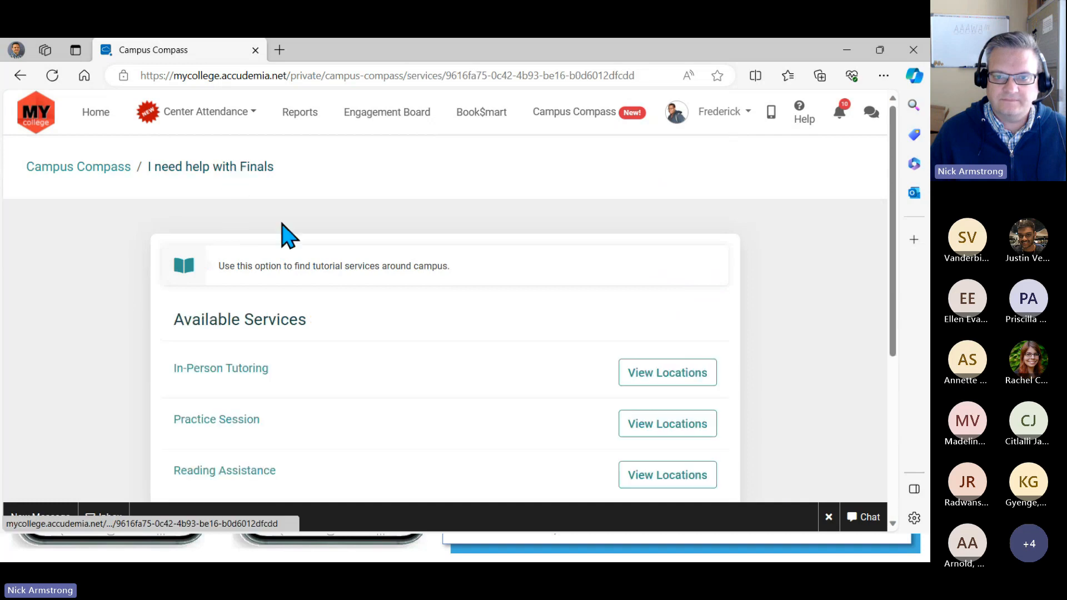
{"action": "left_click", "coordinate": [122, 177]}
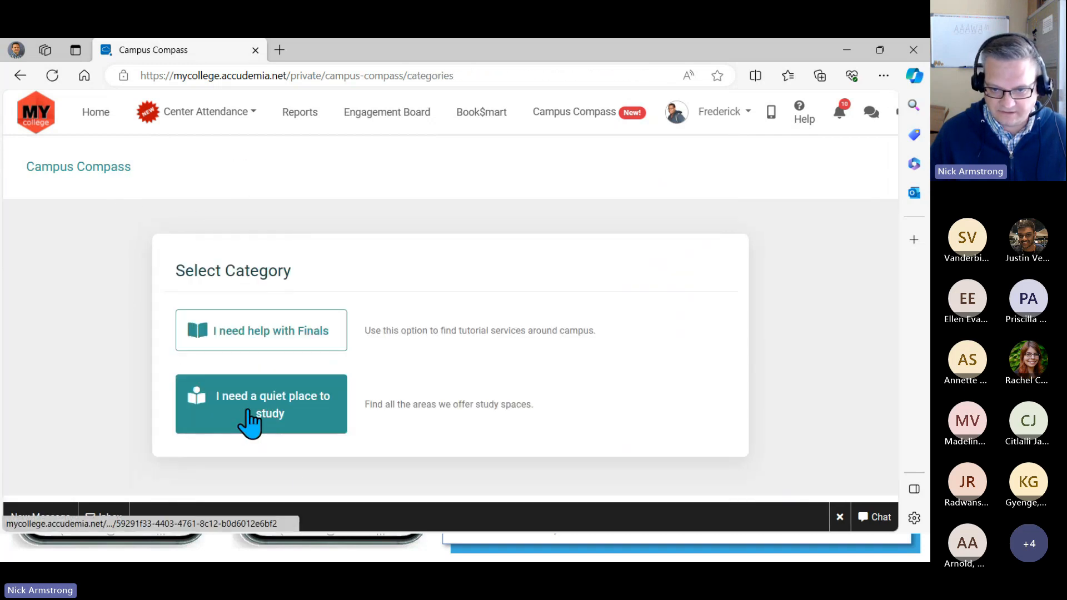
{"action": "left_click", "coordinate": [275, 414]}
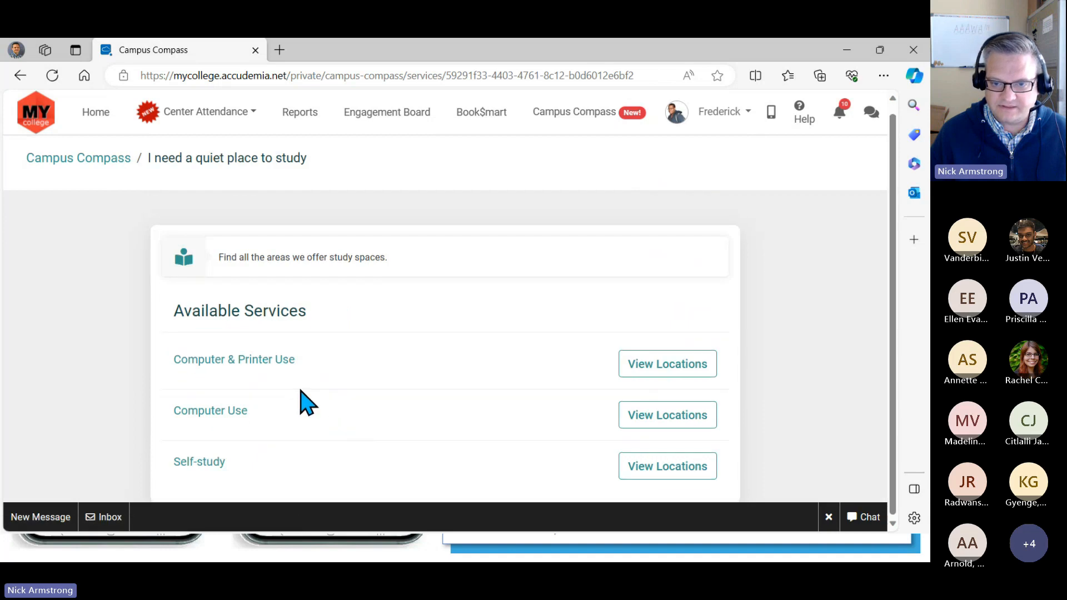
{"action": "left_click", "coordinate": [653, 479]}
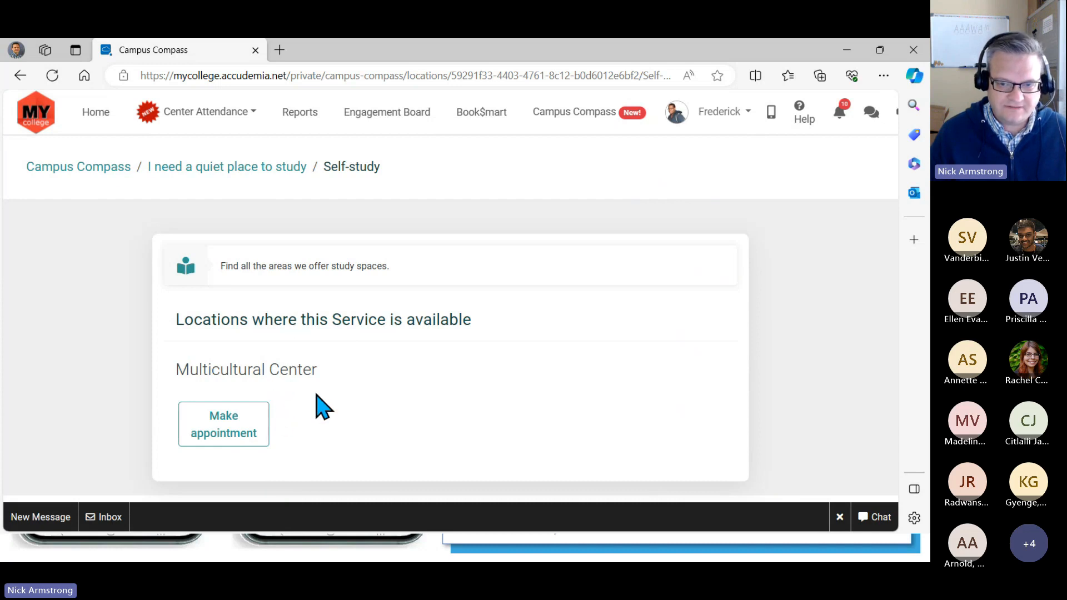
{"action": "left_click", "coordinate": [278, 169]}
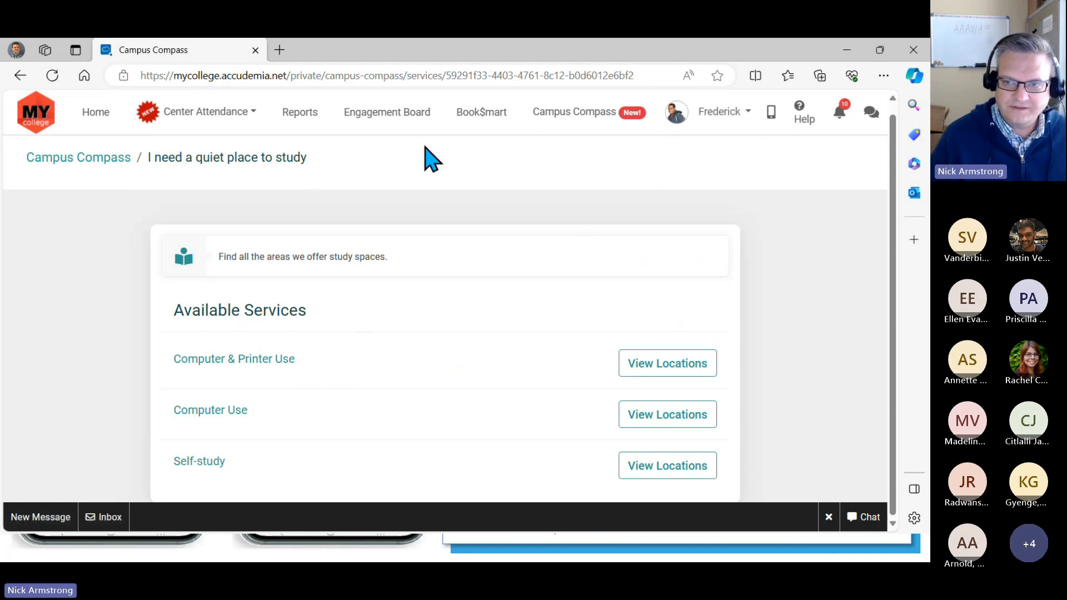
- Return to the slide show and advance to the Updated Email Template Format slide
{"action": "left_click", "coordinate": [853, 53]}
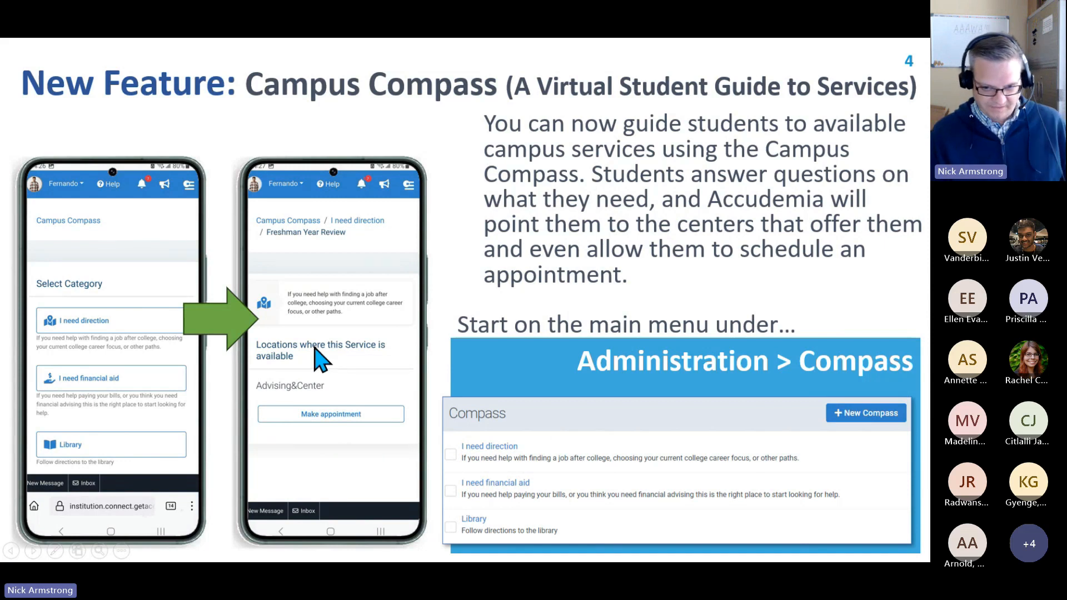
{"action": "left_click", "coordinate": [473, 267]}
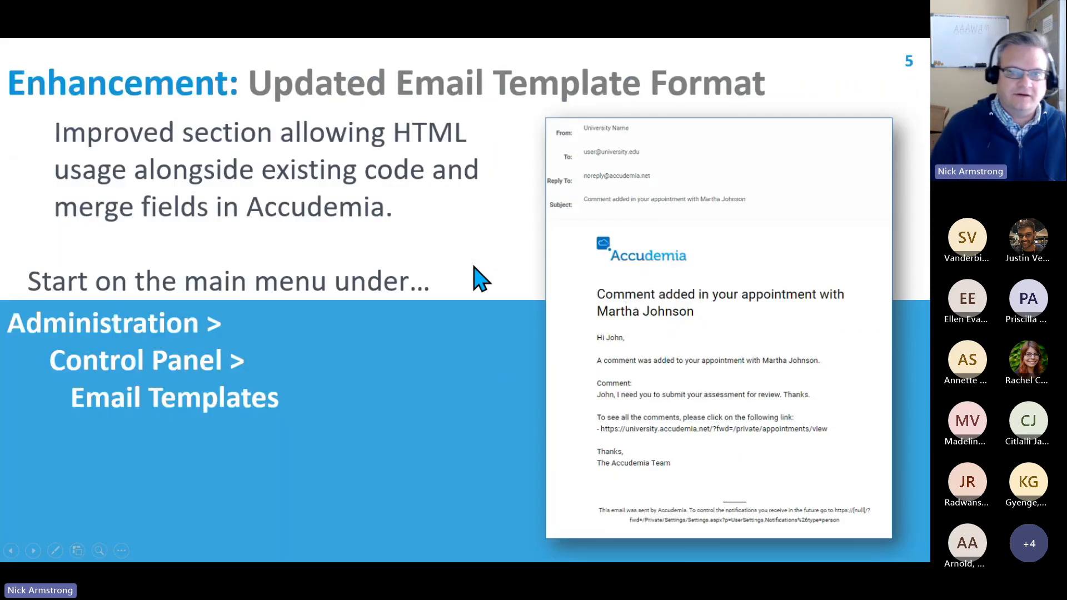